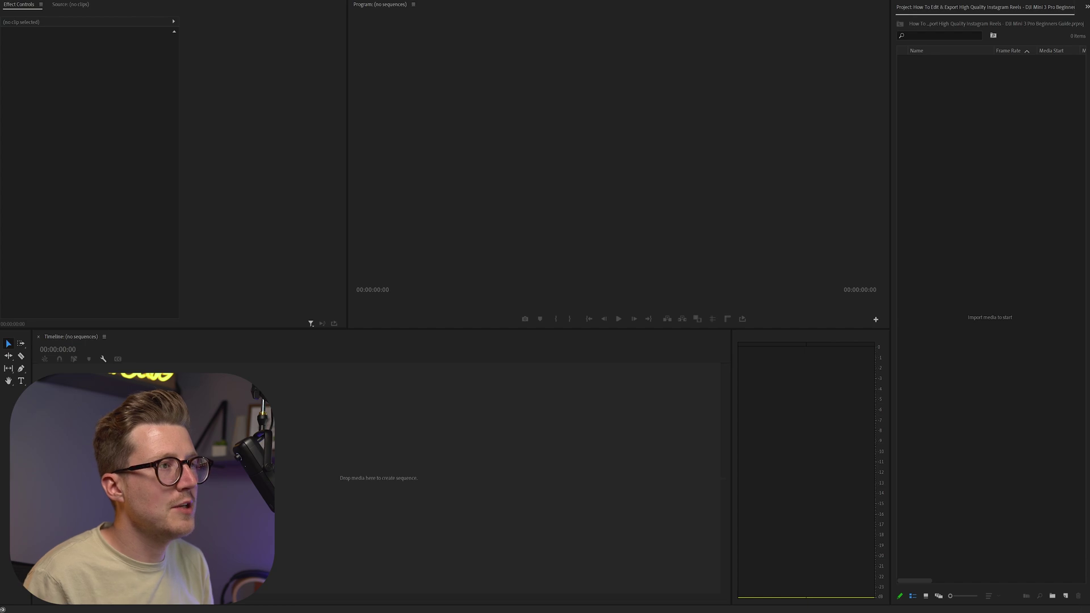
Step: Start a new sequence based on the Digital SLR 1080p preset DSLR 1080p25
{"action": "left_click", "coordinate": [57, 1]}
{"action": "mouse_move", "coordinate": [67, 2]}
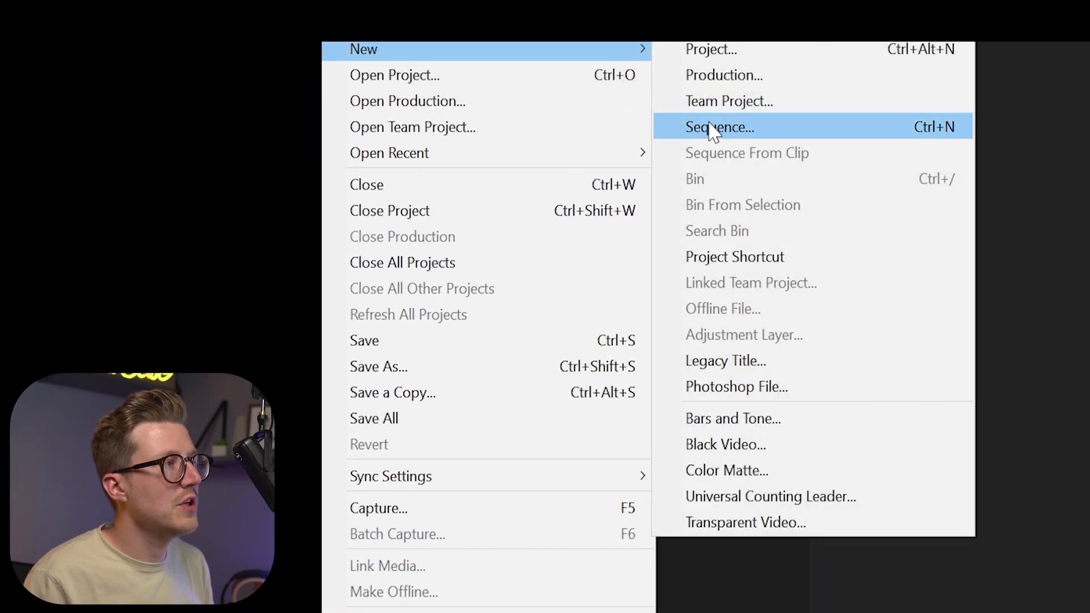
{"action": "left_click", "coordinate": [714, 128]}
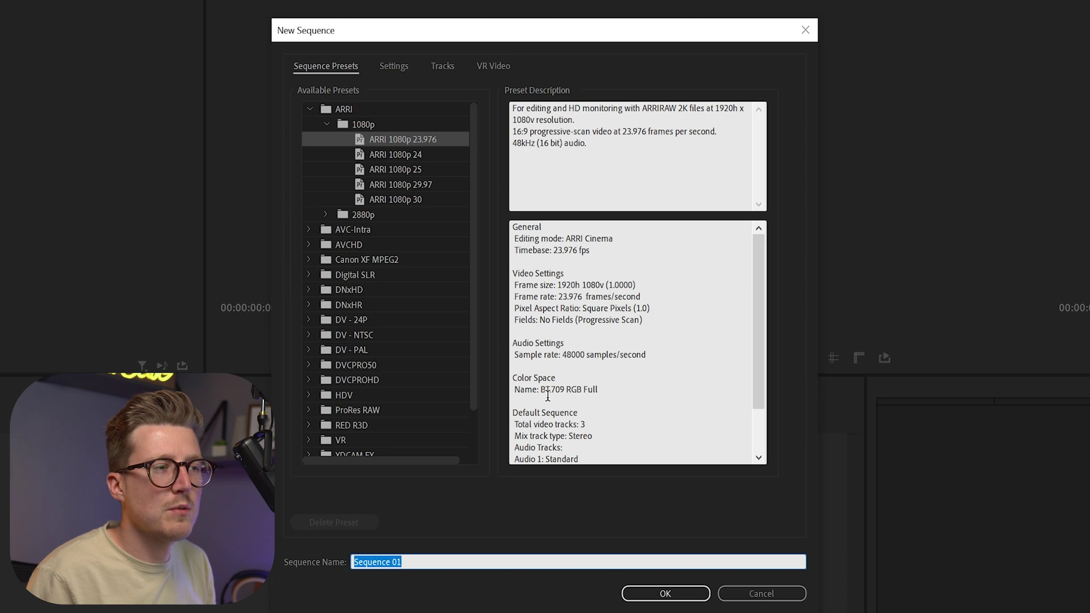
{"action": "left_click", "coordinate": [307, 275]}
{"action": "left_click", "coordinate": [308, 276]}
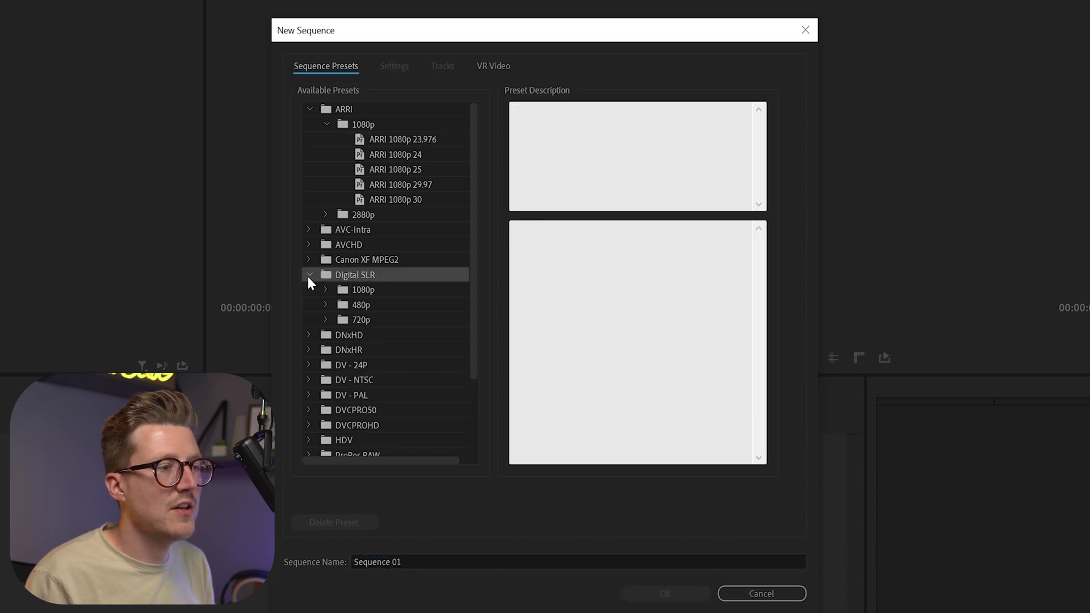
{"action": "left_click", "coordinate": [325, 290]}
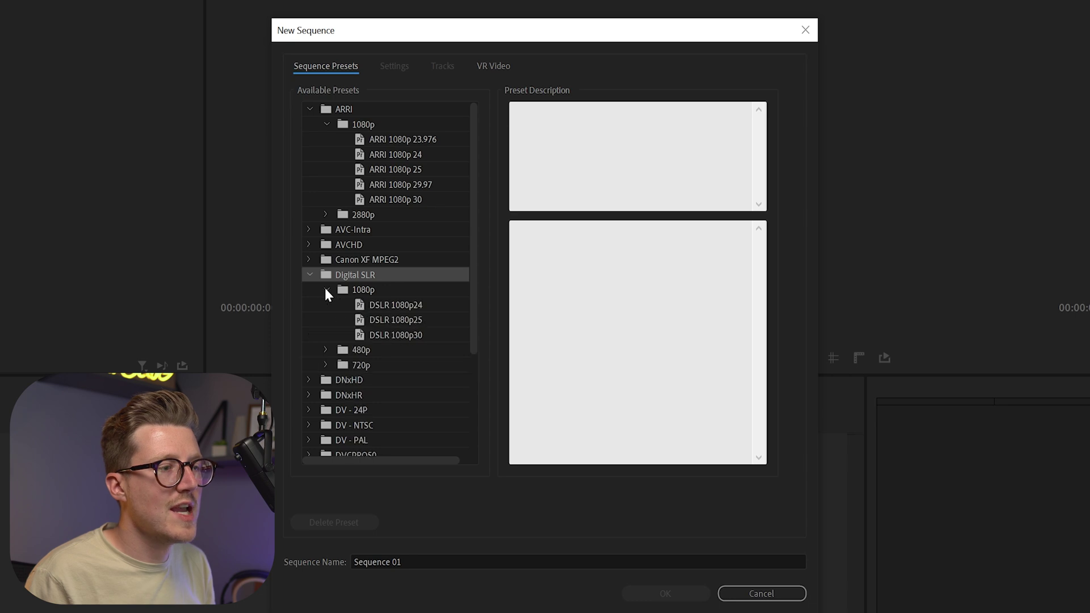
{"action": "left_click", "coordinate": [398, 325]}
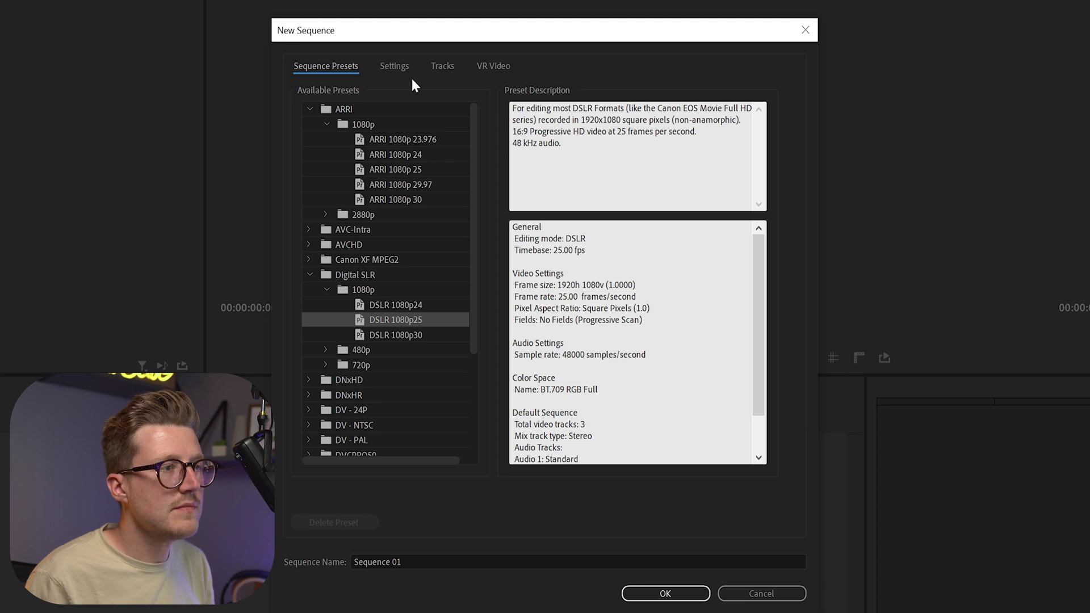
Step: In the new sequence's settings, set the timebase to 25.00 frames/second
{"action": "left_click", "coordinate": [398, 67]}
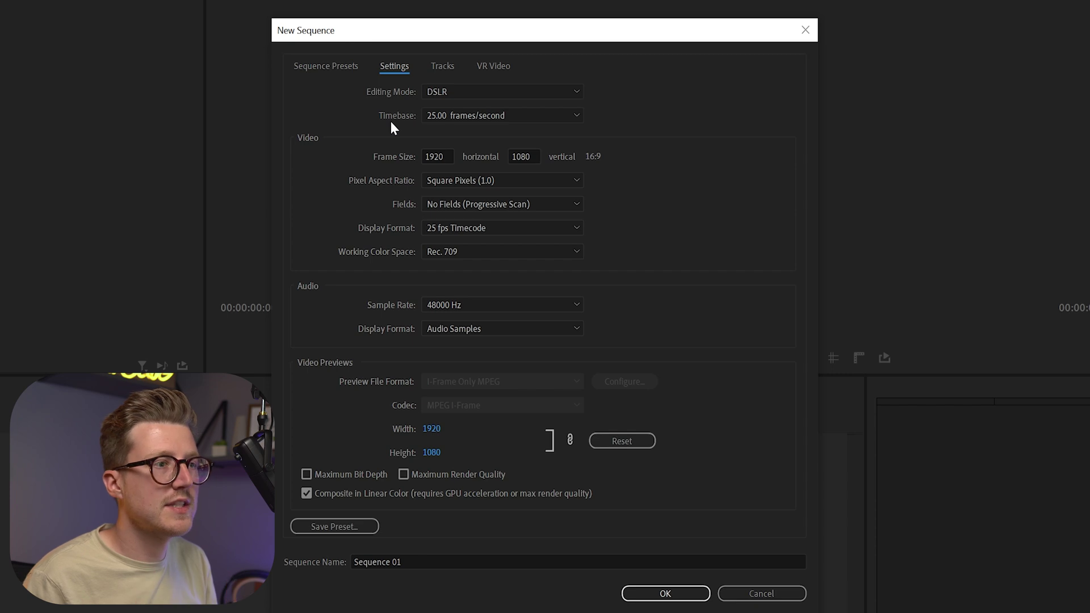
{"action": "left_click", "coordinate": [446, 116]}
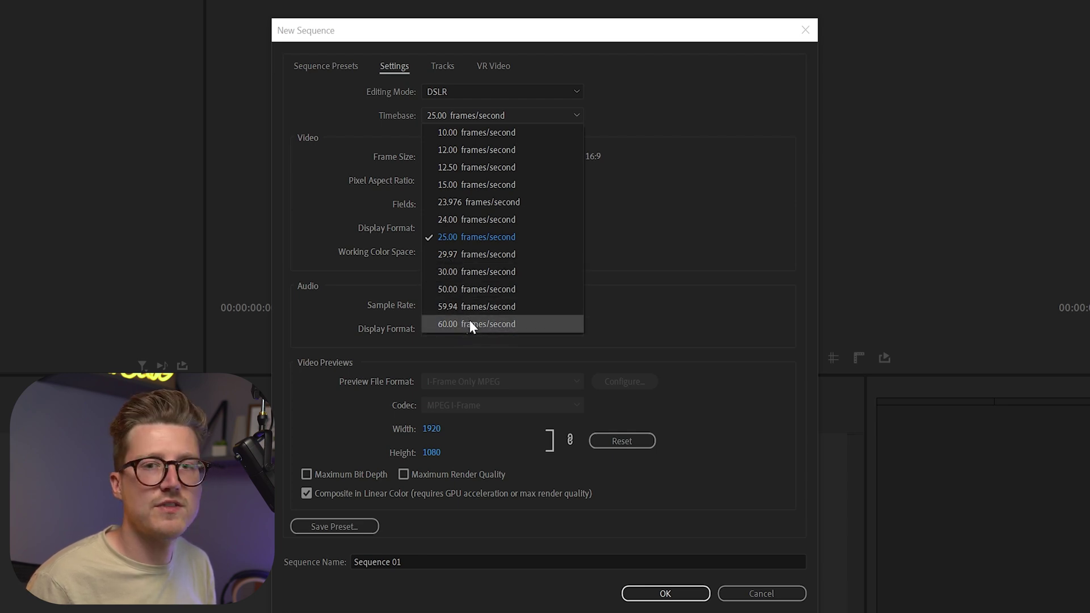
{"action": "left_click", "coordinate": [462, 237]}
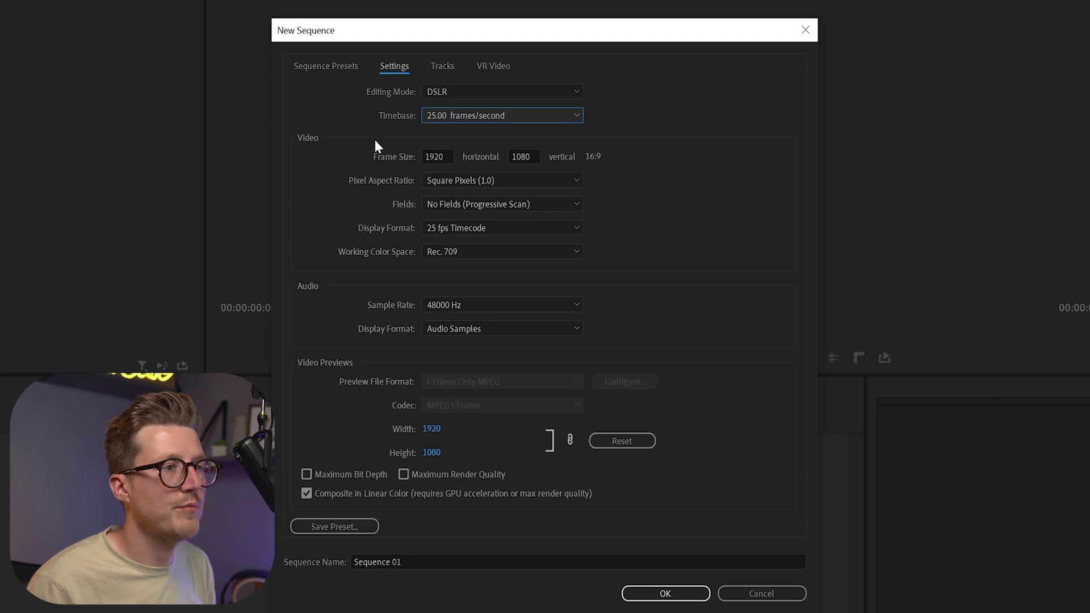
Step: Set the sequence frame size to 1080 horizontal by 1920 vertical and check the pixel aspect ratio options
{"action": "left_click_drag", "start_coordinate": [446, 157], "coordinate": [419, 156]}
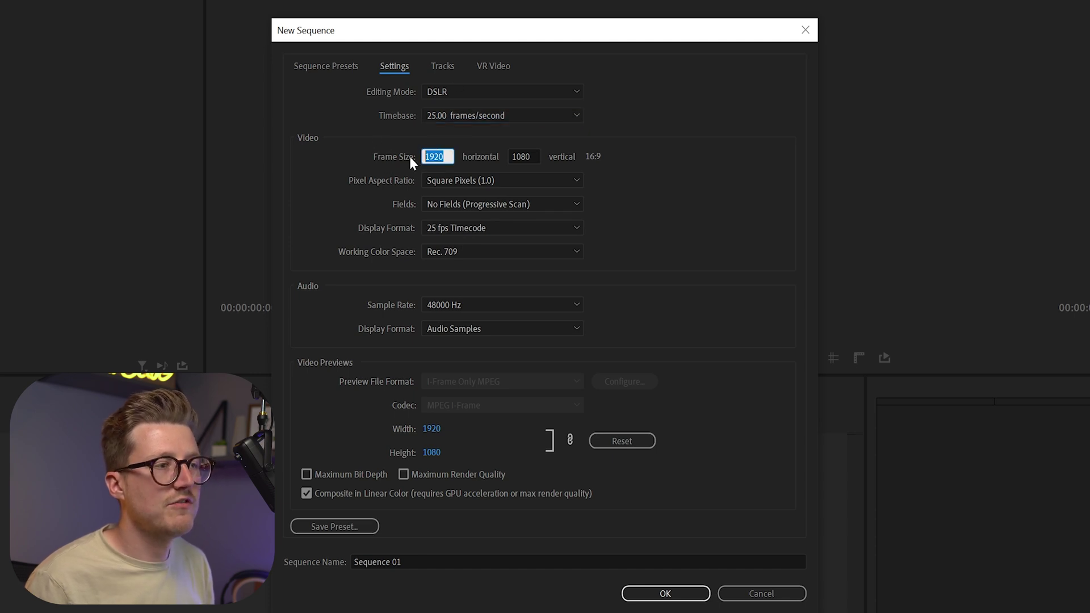
{"action": "type", "text": "1080"}
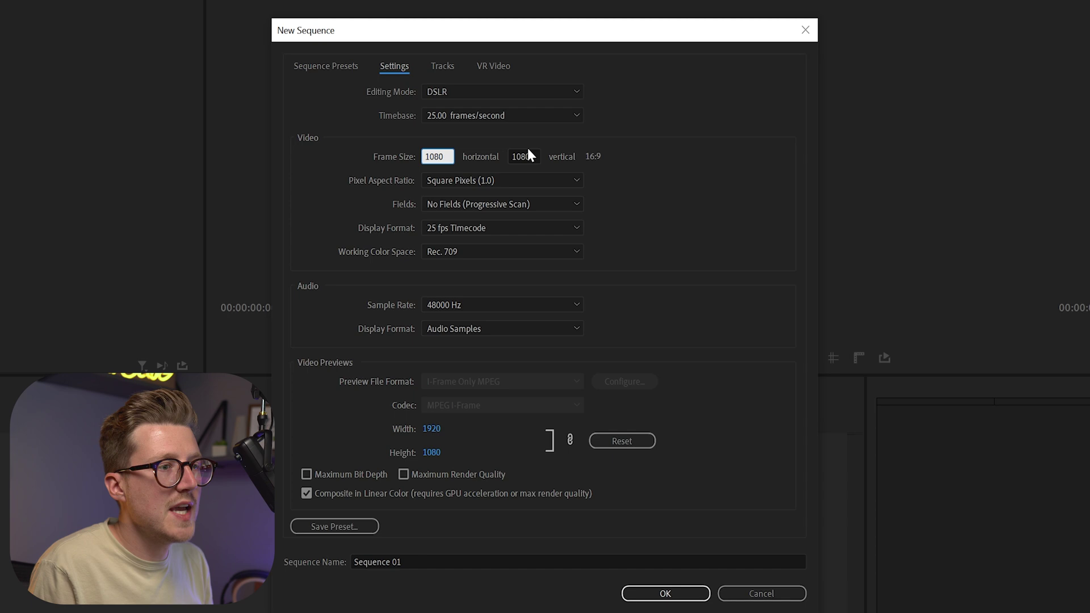
{"action": "left_click_drag", "start_coordinate": [528, 155], "coordinate": [491, 157]}
{"action": "type", "text": "1920"}
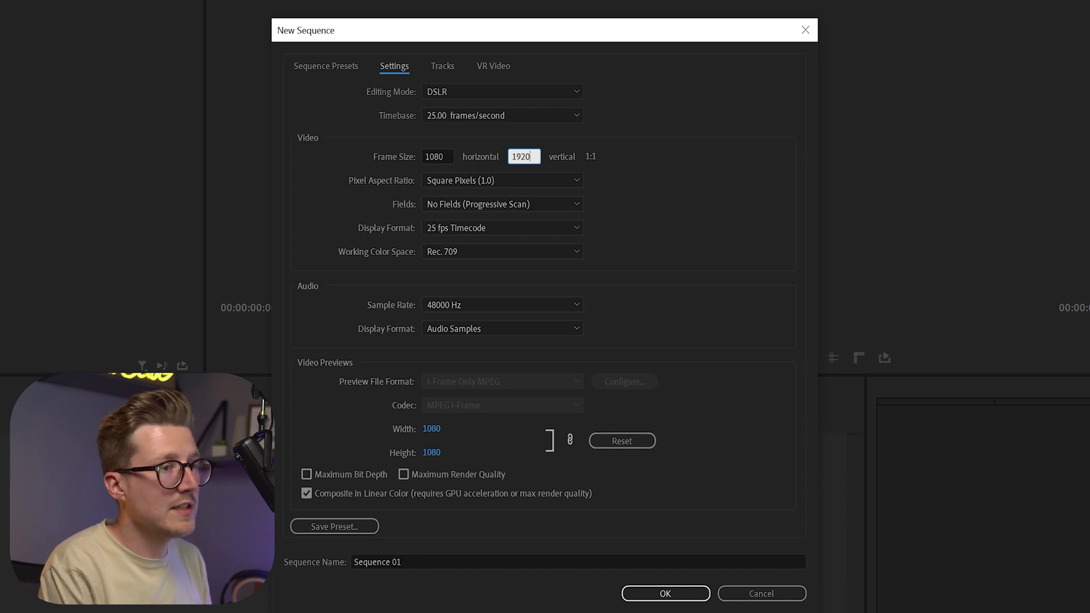
{"action": "left_click", "coordinate": [619, 154]}
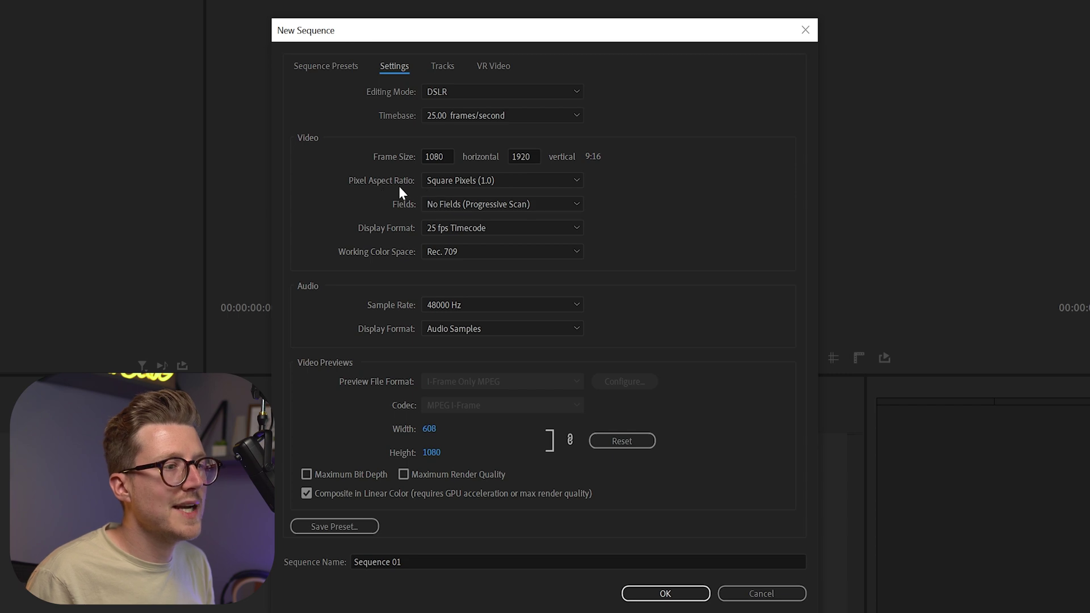
{"action": "left_click", "coordinate": [448, 183]}
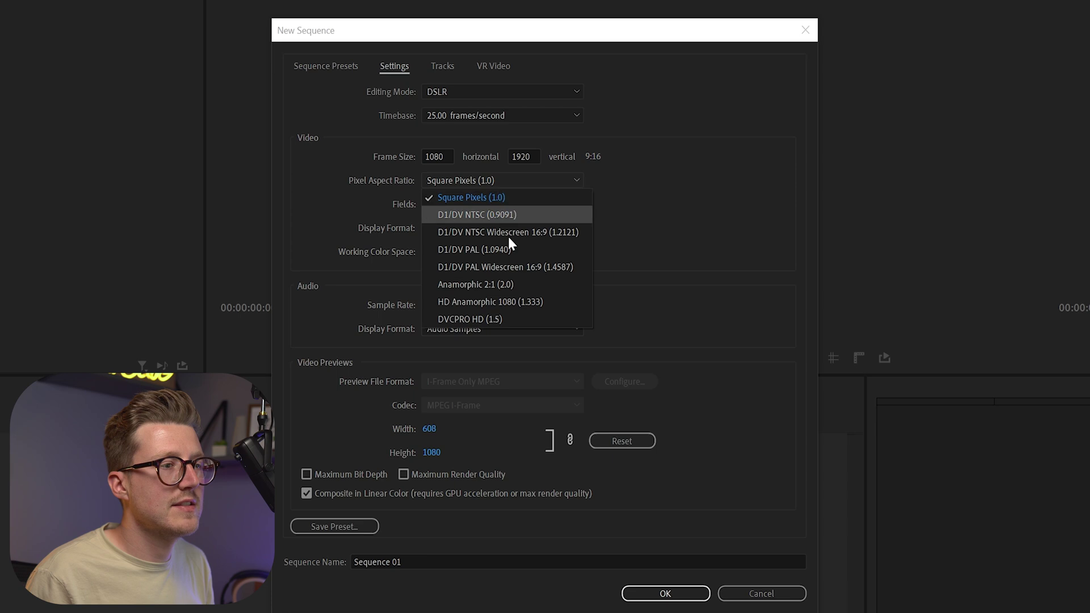
{"action": "left_click", "coordinate": [627, 175]}
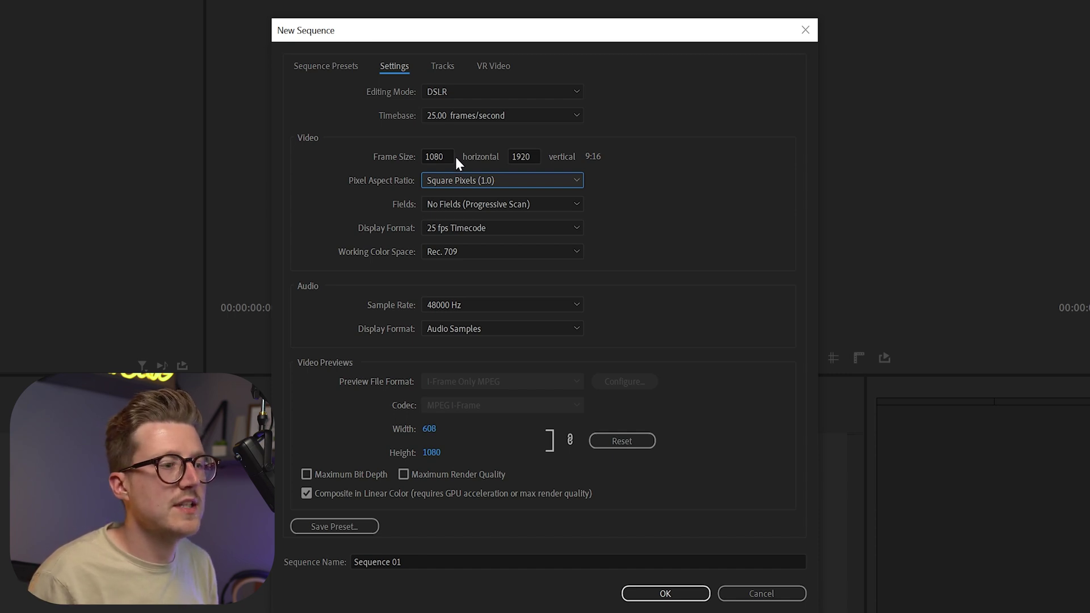
Step: Save these settings as a preset named Instagram Reels and create the Instagram Reel sequence from that custom preset
{"action": "left_click", "coordinate": [345, 531]}
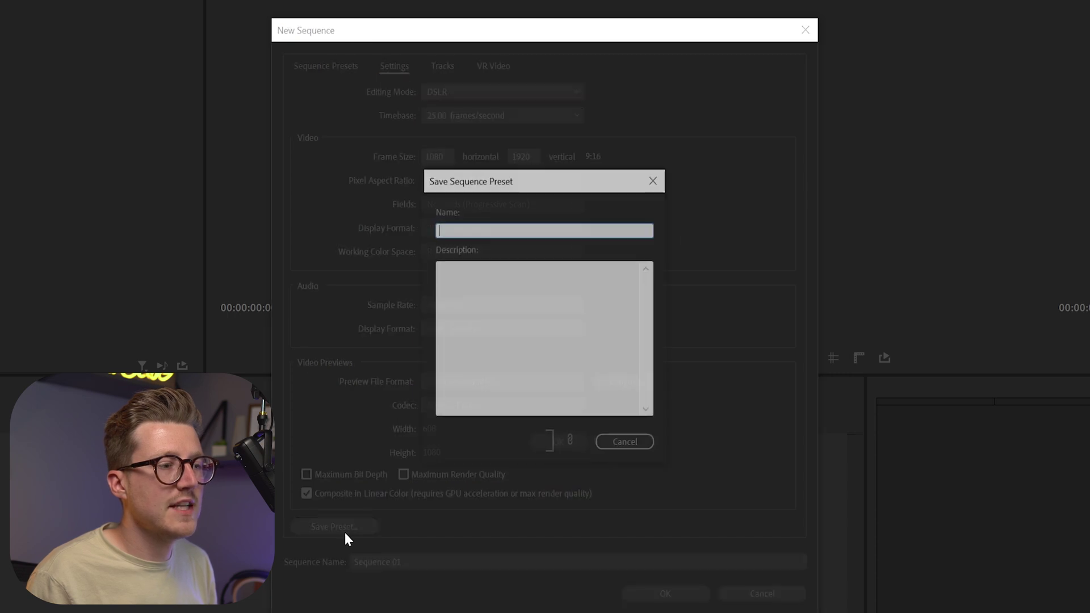
{"action": "type", "text": "Ins"}
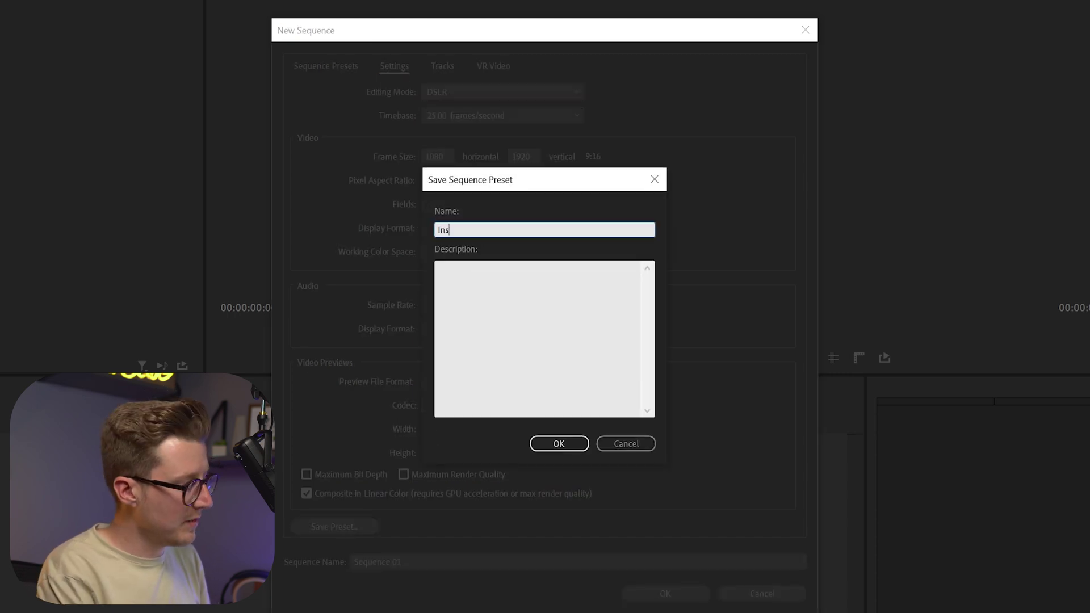
{"action": "type", "text": "tagram Reels"}
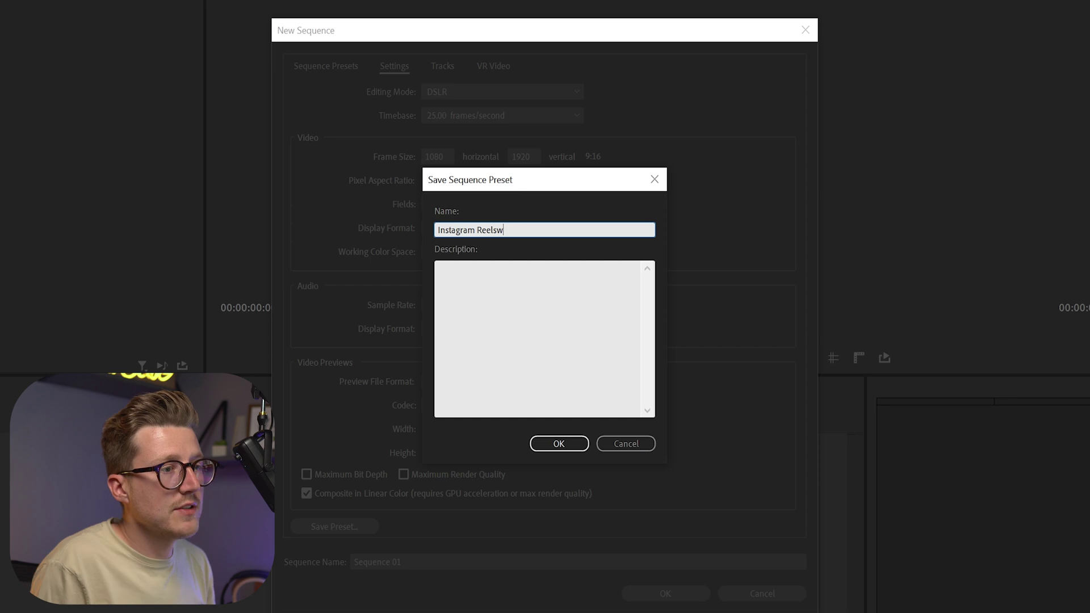
{"action": "left_click", "coordinate": [546, 446]}
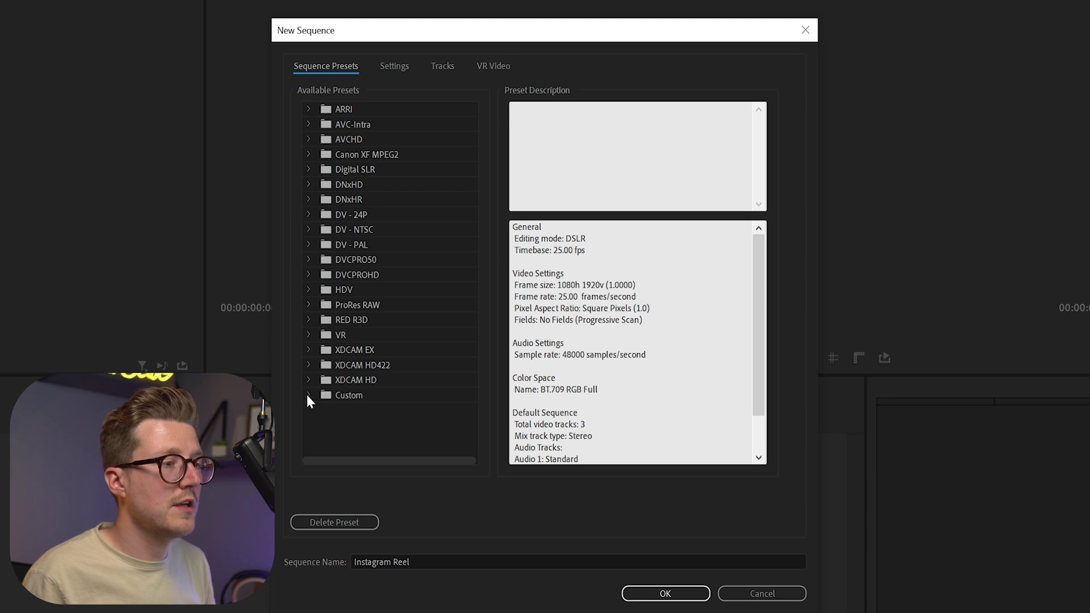
{"action": "left_click", "coordinate": [309, 394]}
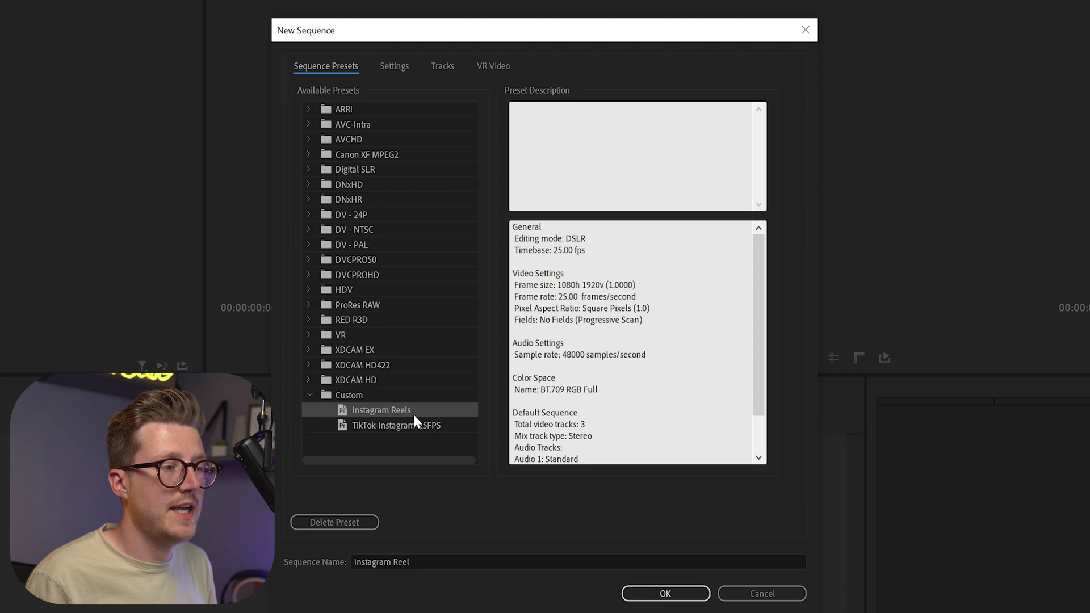
{"action": "left_click", "coordinate": [698, 602]}
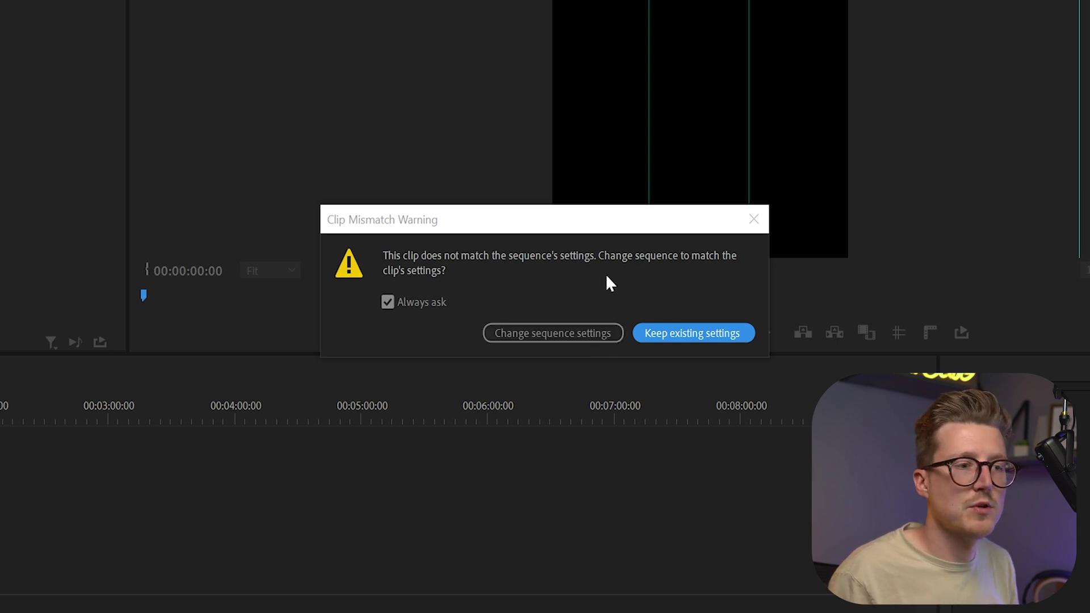
Step: Keep the existing sequence settings for the added clip DJI_0164.MP4 and set its scale to 90
{"action": "left_click", "coordinate": [707, 332]}
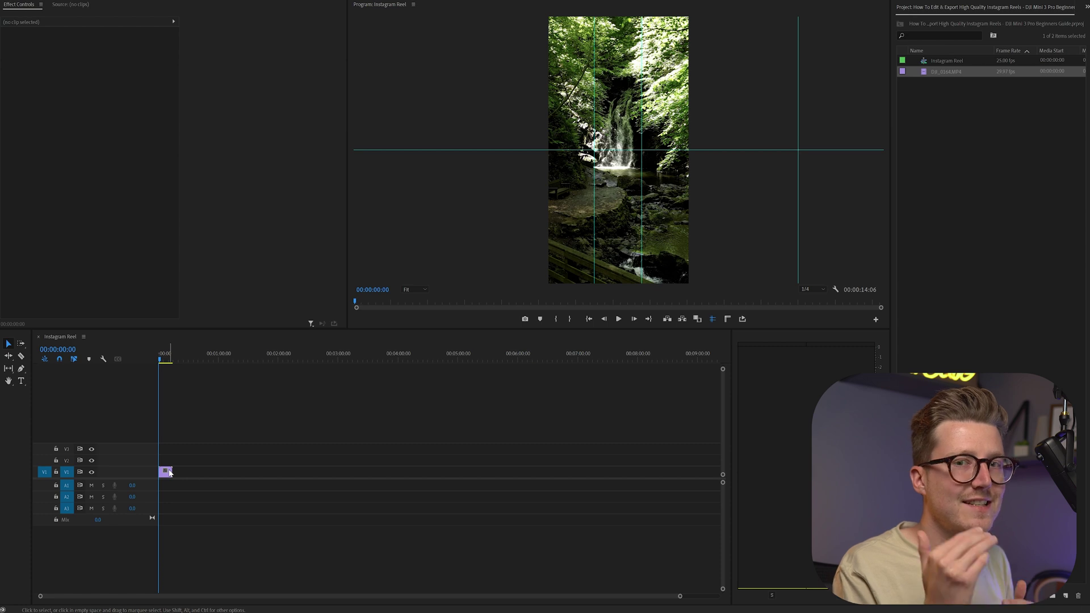
{"action": "left_click", "coordinate": [166, 471]}
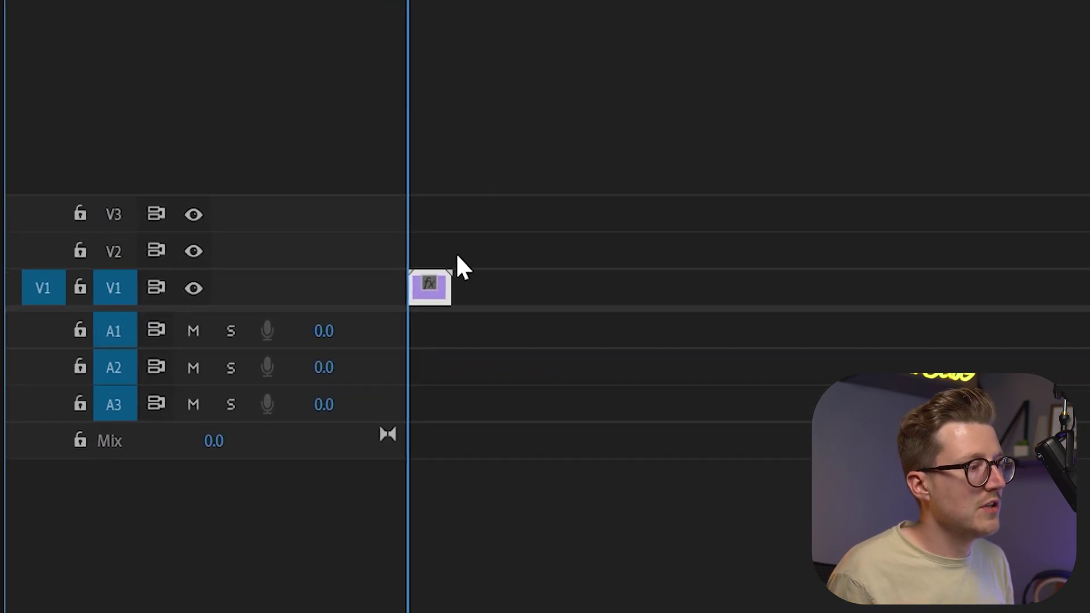
{"action": "left_click", "coordinate": [496, 30]}
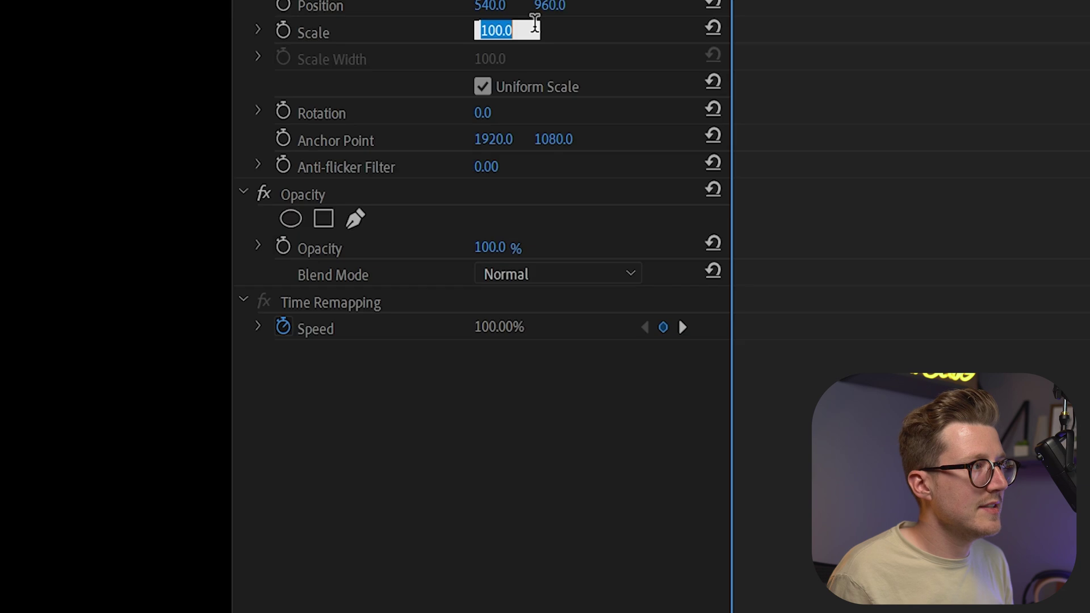
{"action": "type", "text": "90"}
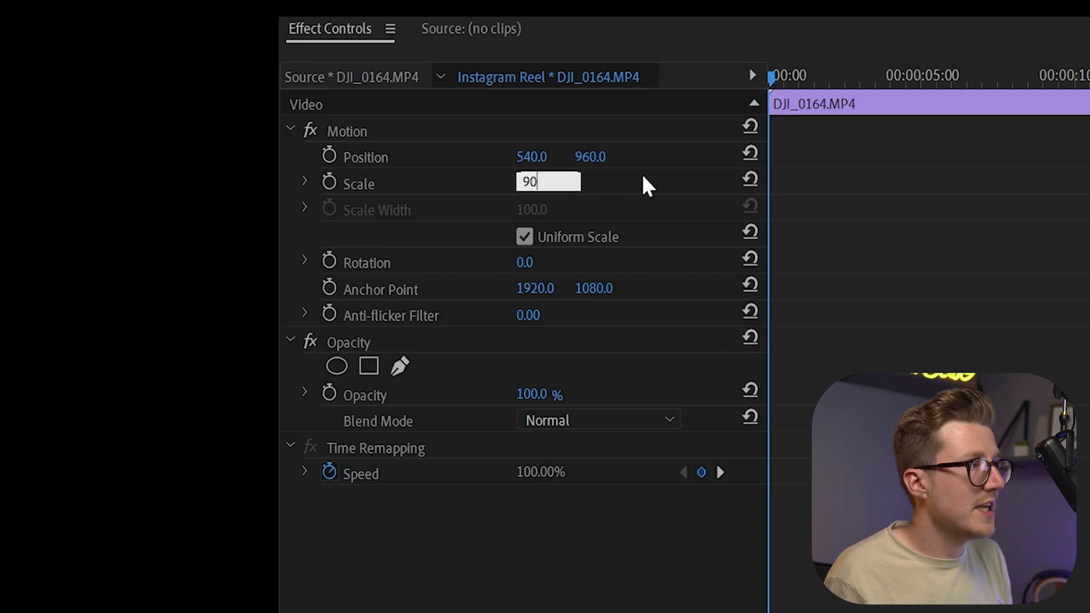
{"action": "key", "text": "Return"}
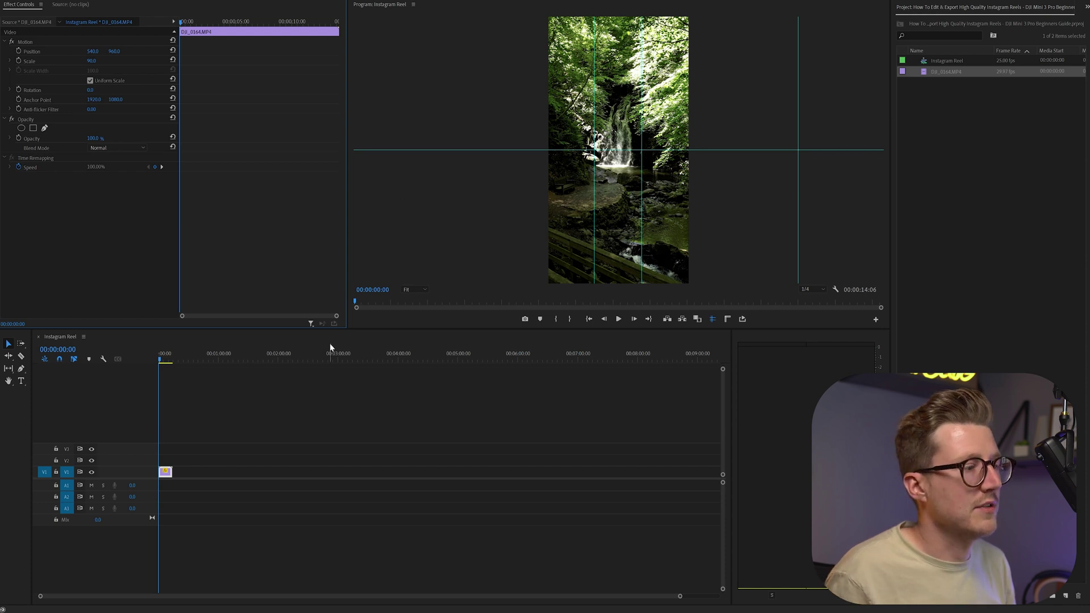
Step: Set Sharpen to 20 for DJI_0164.MP4 in the creative adjustments of Lumetri Color
{"action": "key", "text": "shift+9"}
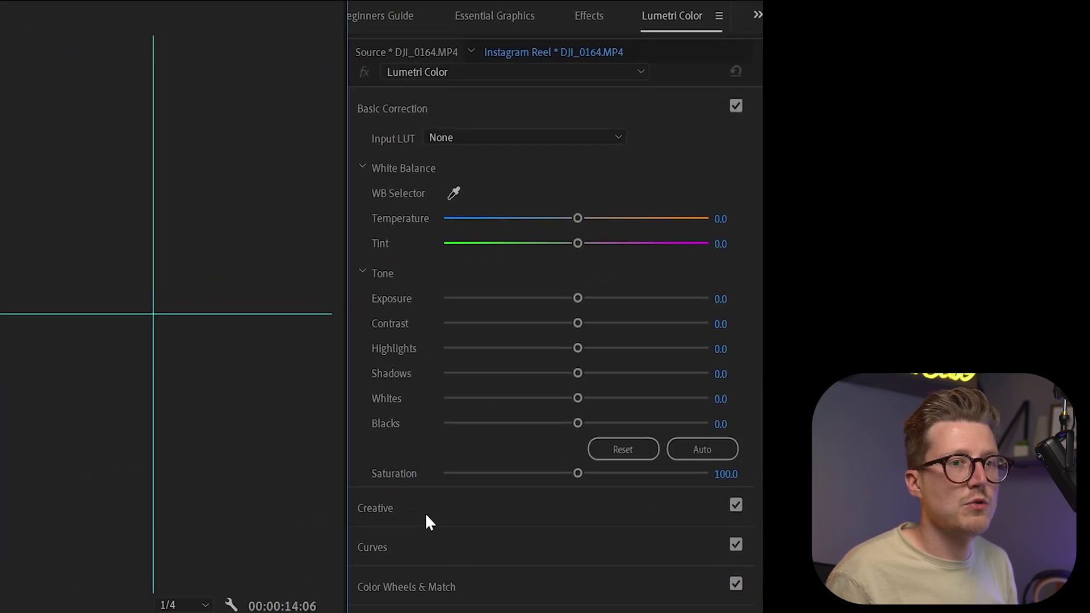
{"action": "left_click", "coordinate": [425, 515]}
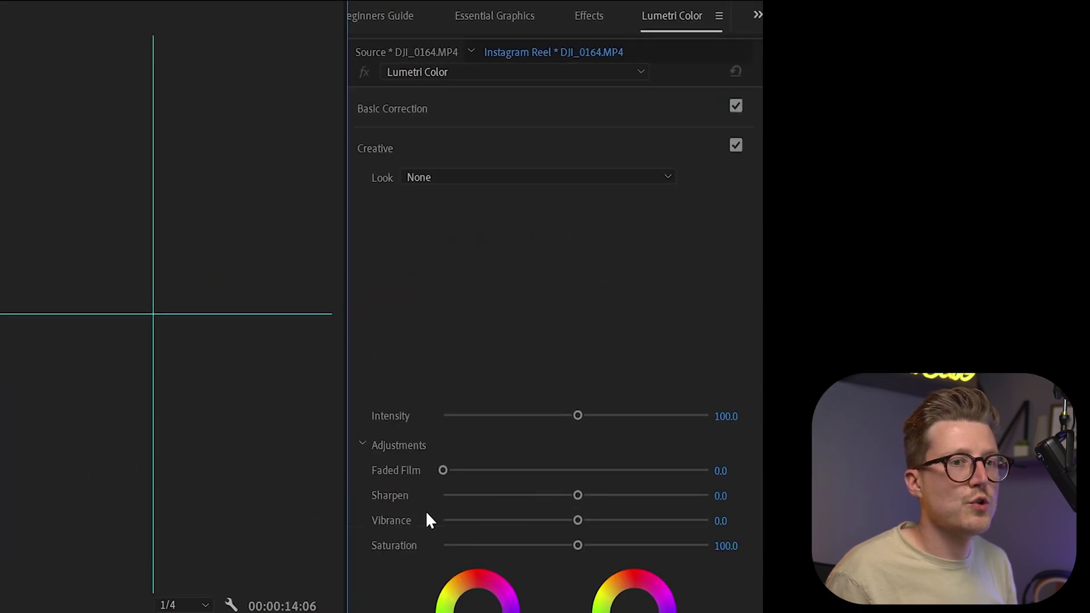
{"action": "left_click", "coordinate": [721, 498]}
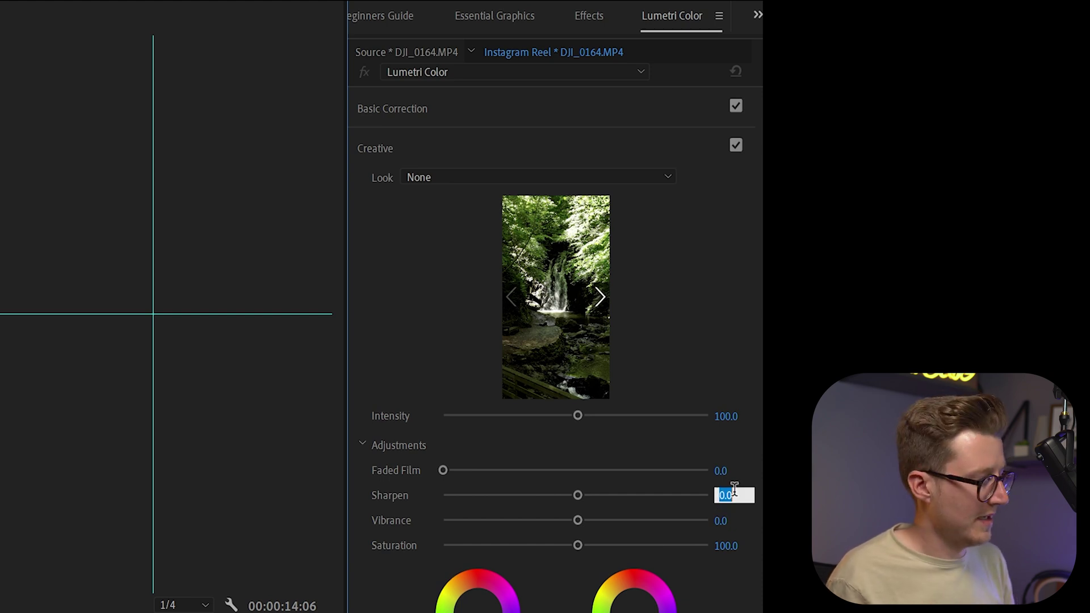
{"action": "type", "text": "20"}
{"action": "key", "text": "Return"}
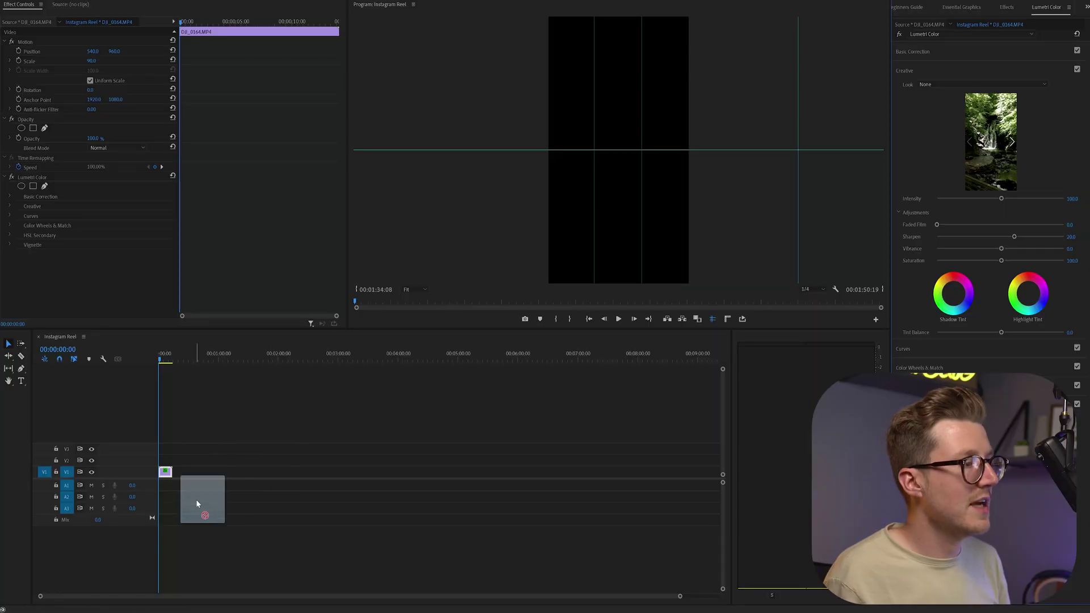
Step: Place the clip DJI_0165.MP4 on track V1 after the first clip and set its scale to 50
{"action": "left_click_drag", "start_coordinate": [196, 499], "coordinate": [183, 471]}
{"action": "left_click", "coordinate": [189, 362]}
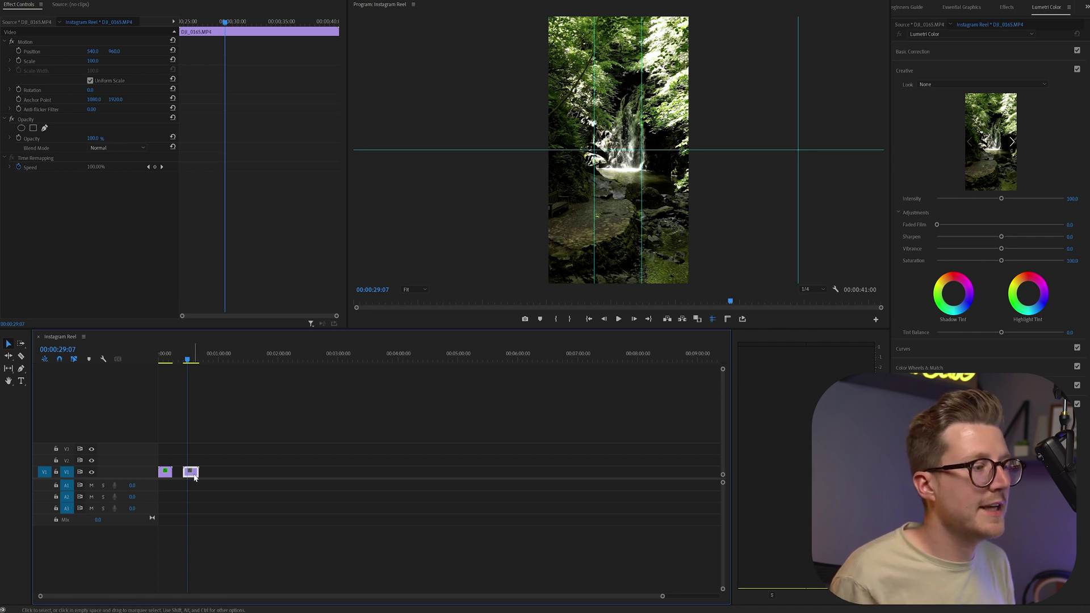
{"action": "left_click", "coordinate": [93, 61]}
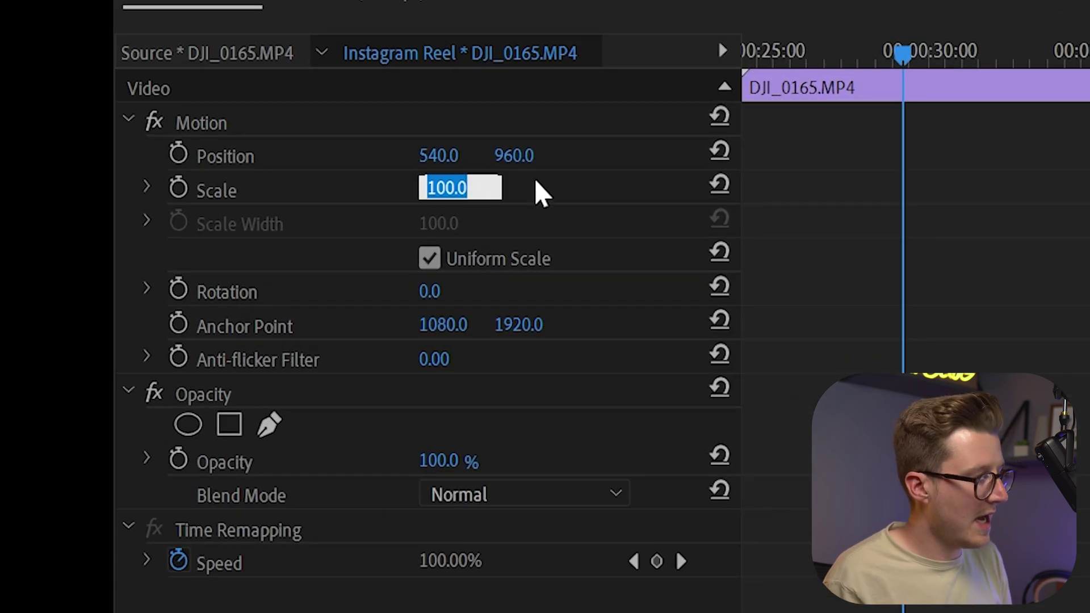
{"action": "type", "text": "50"}
{"action": "key", "text": "Return"}
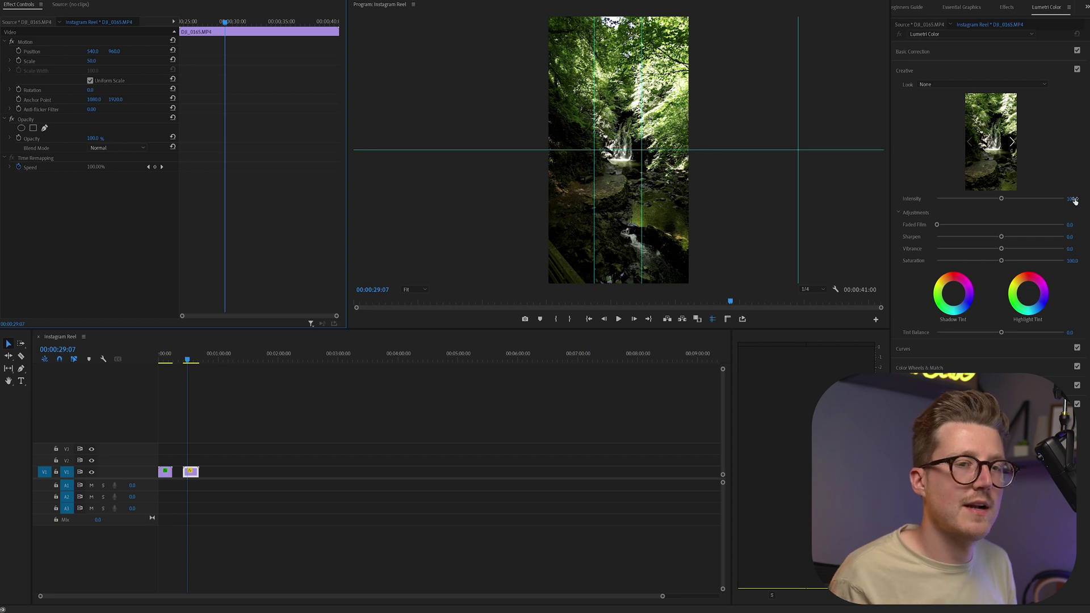
Step: Set the creative Sharpen adjustment of the second clip, DJI_0165.MP4, to 20
{"action": "left_click", "coordinate": [195, 475]}
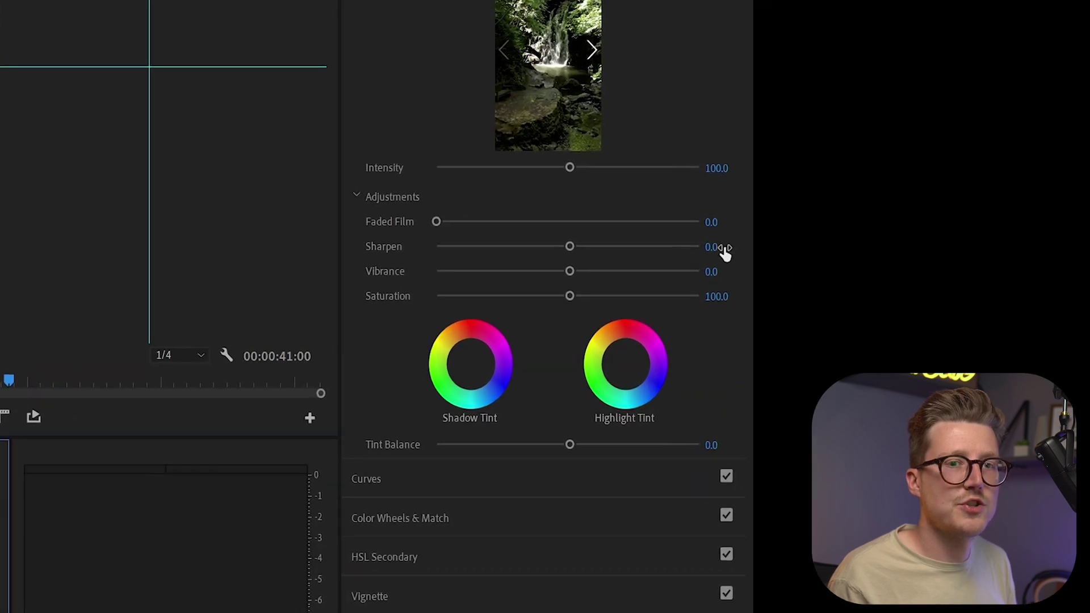
{"action": "left_click", "coordinate": [725, 248]}
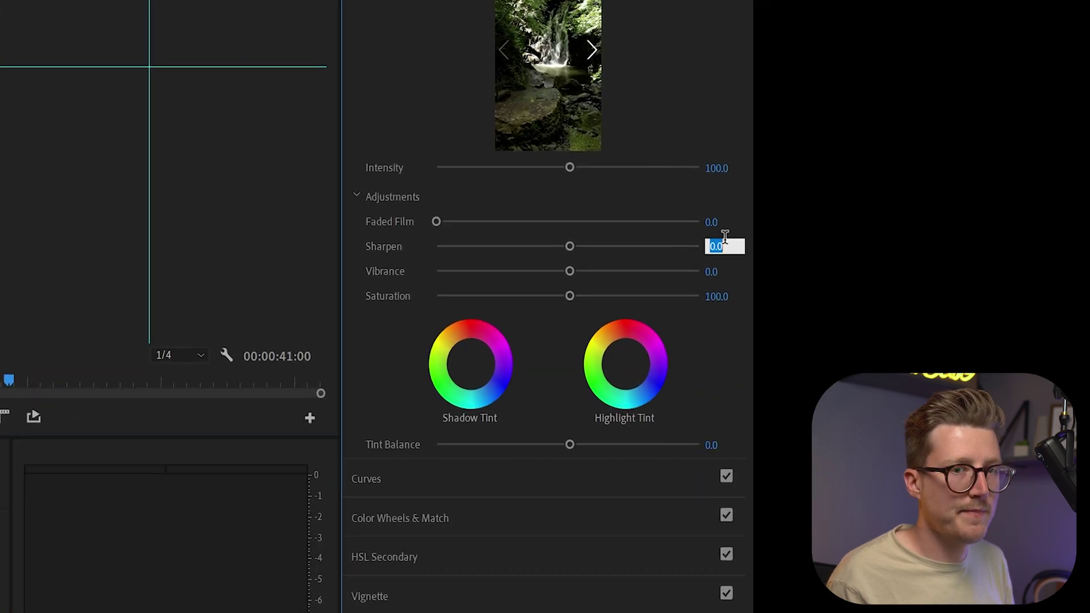
{"action": "type", "text": "20"}
{"action": "key", "text": "Return"}
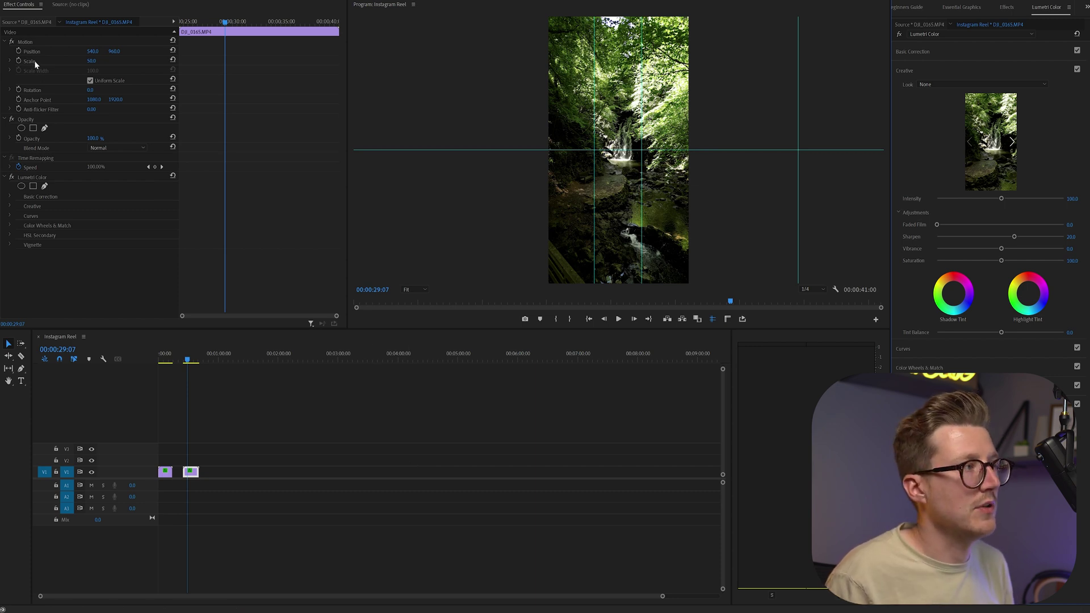
Step: Open the media export settings for the Instagram Reel sequence and choose the H.264 preset Match Source - High bitrate
{"action": "left_click", "coordinate": [6, 1]}
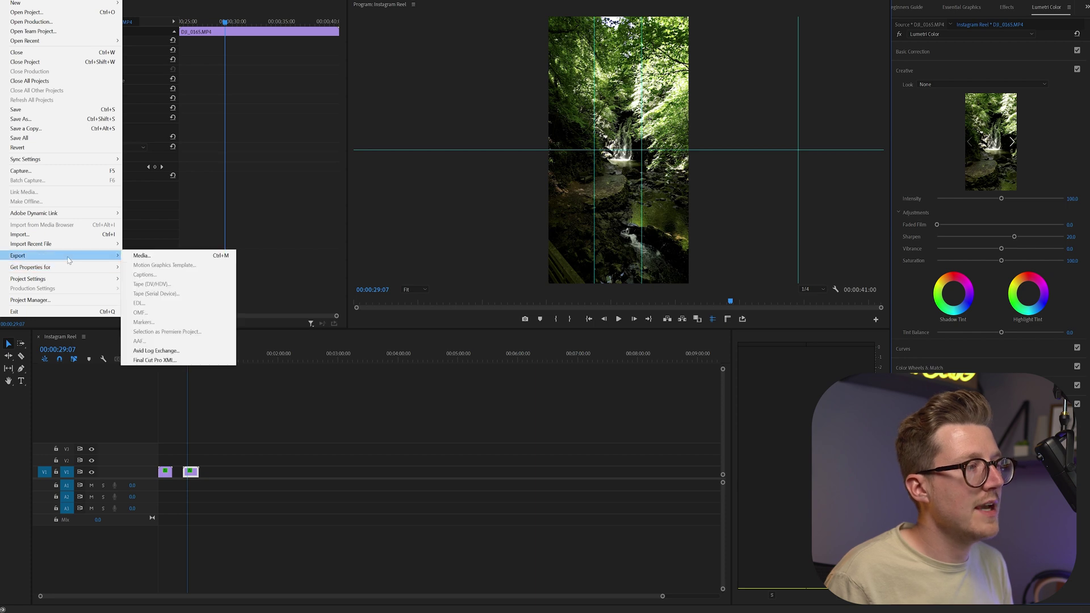
{"action": "left_click", "coordinate": [269, 295]}
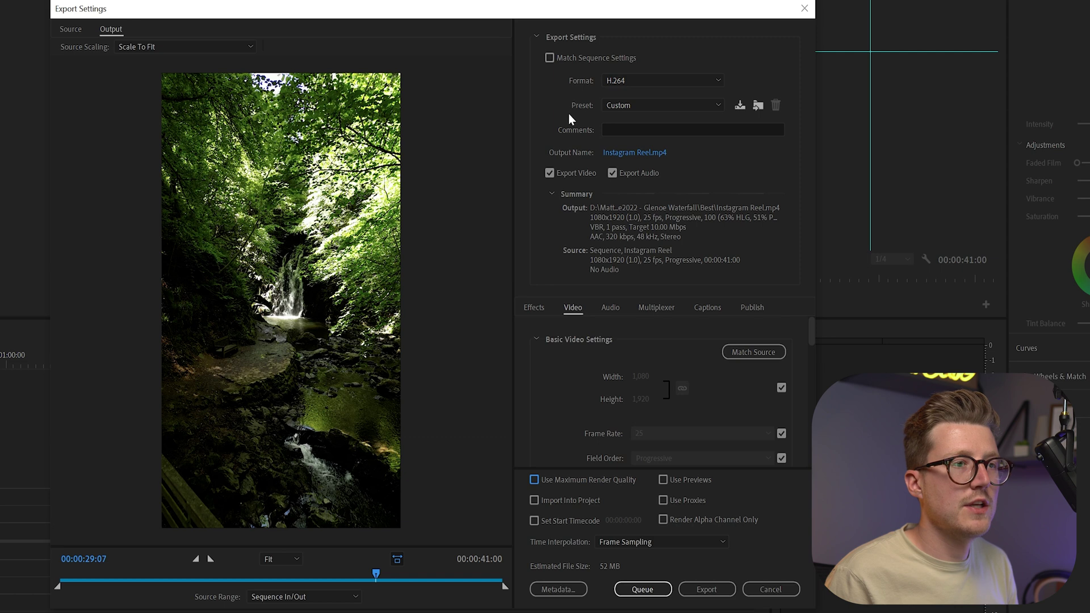
{"action": "left_click", "coordinate": [607, 105]}
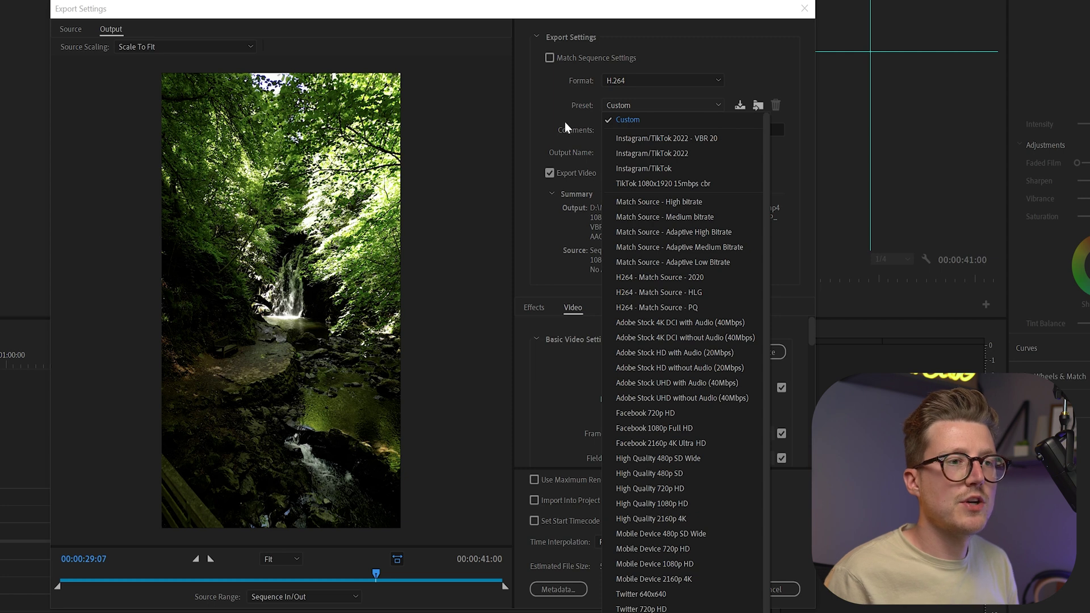
{"action": "left_click", "coordinate": [659, 203]}
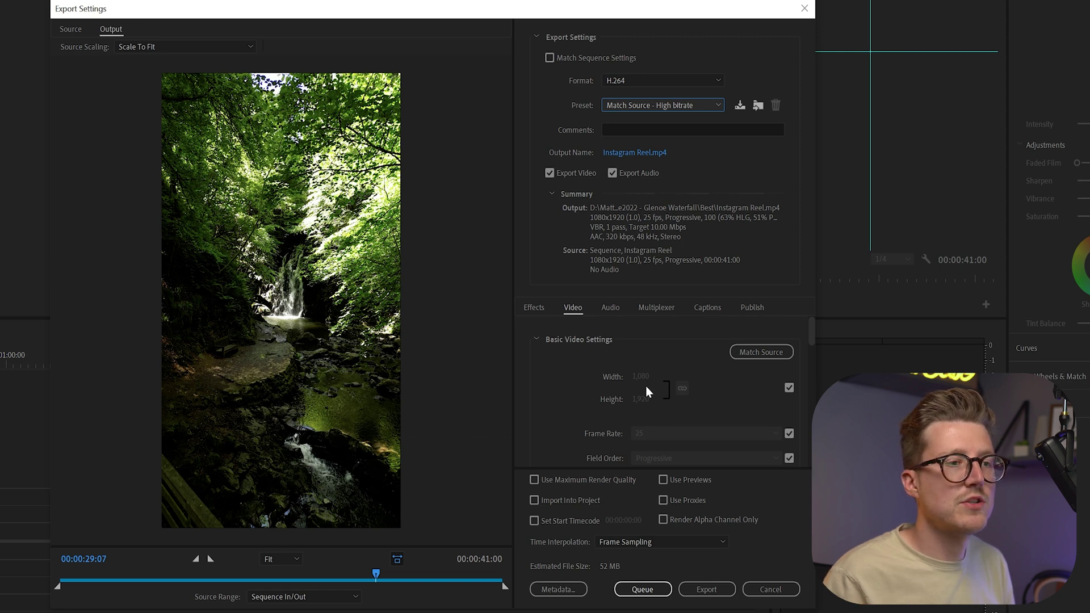
Step: Enable Render at Maximum Depth in the basic video settings of the export
{"action": "scroll", "coordinate": [662, 404], "scroll_direction": "down", "scroll_amount": 2}
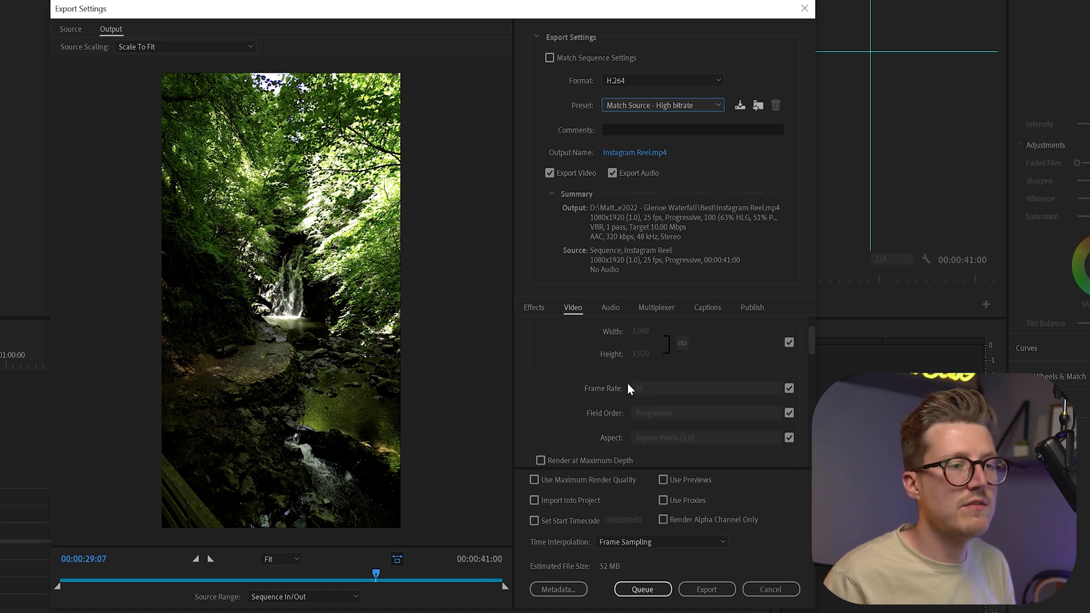
{"action": "scroll", "coordinate": [628, 389], "scroll_direction": "down", "scroll_amount": 2}
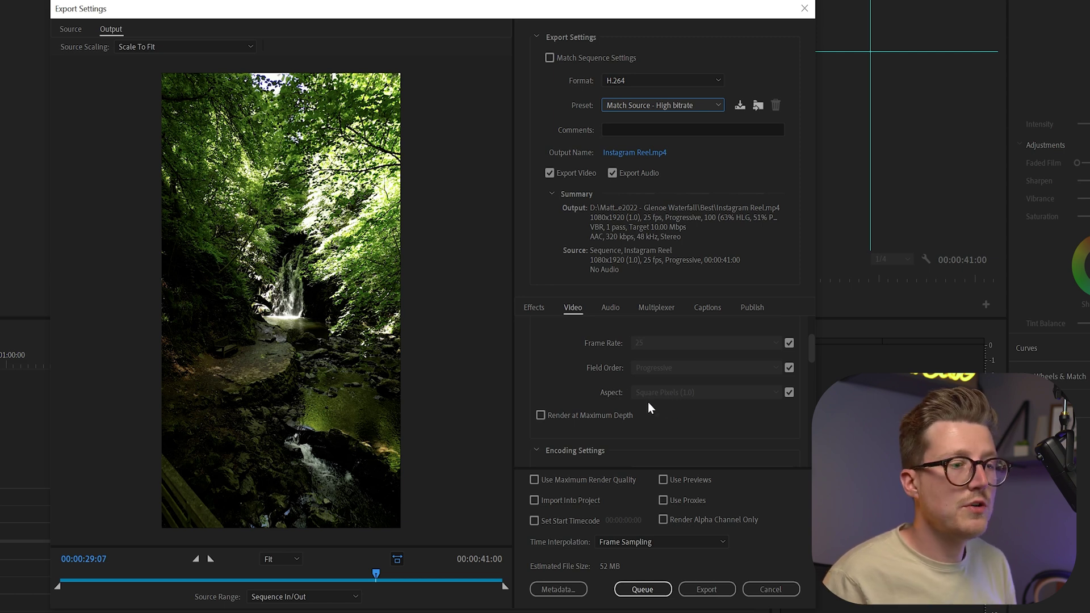
{"action": "left_click", "coordinate": [541, 416]}
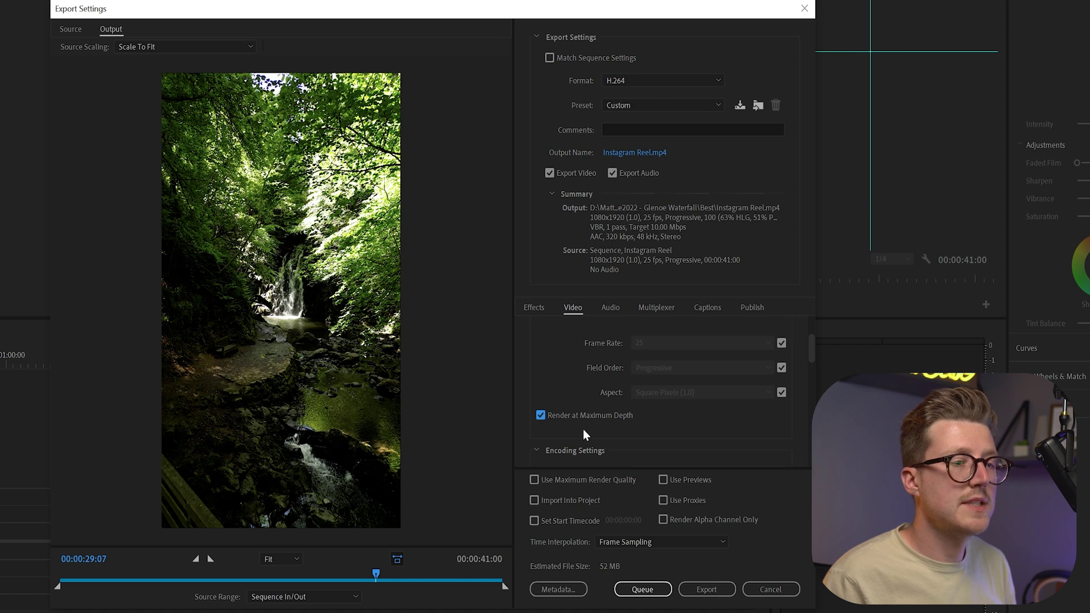
Step: Set the bitrate encoding to VBR, 2 pass with target and maximum bitrates of 20 Mbps, and enable Use Maximum Render Quality
{"action": "scroll", "coordinate": [589, 399], "scroll_direction": "down", "scroll_amount": 6}
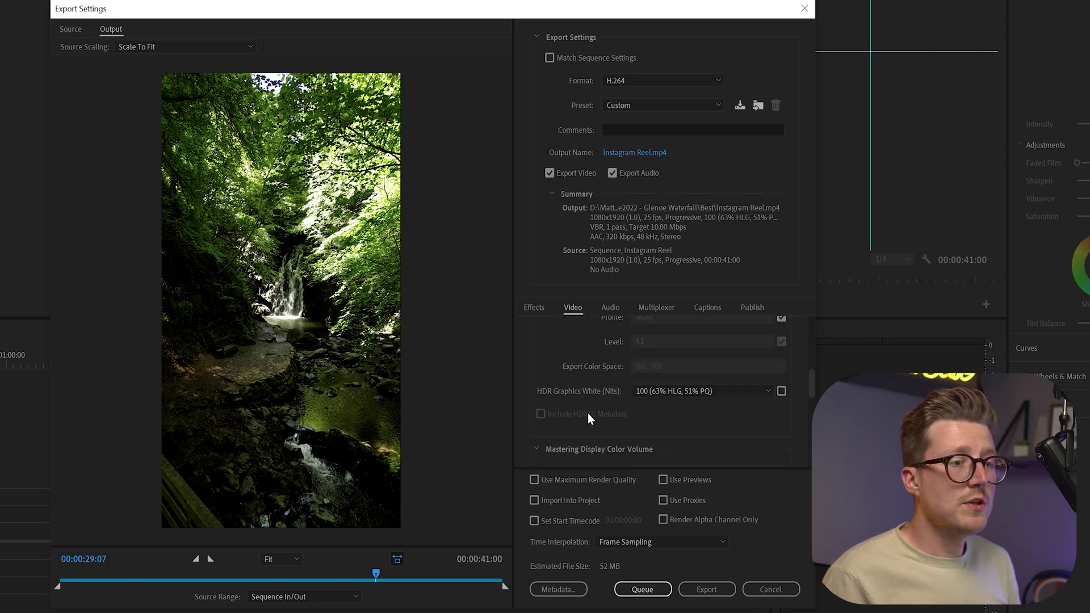
{"action": "scroll", "coordinate": [587, 402], "scroll_direction": "down", "scroll_amount": 4}
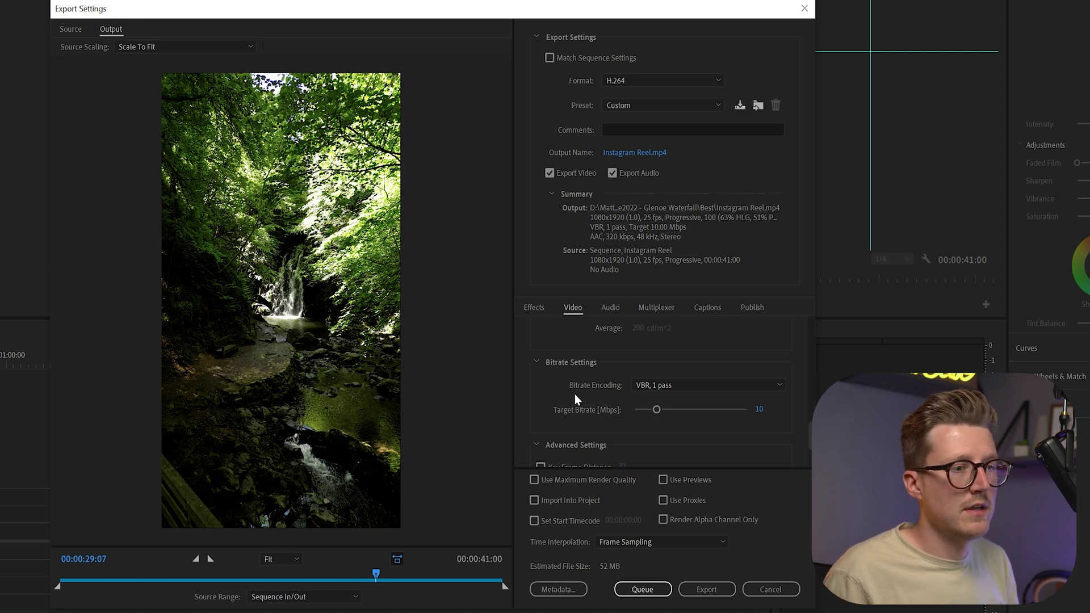
{"action": "left_click", "coordinate": [637, 386]}
{"action": "left_click", "coordinate": [684, 429]}
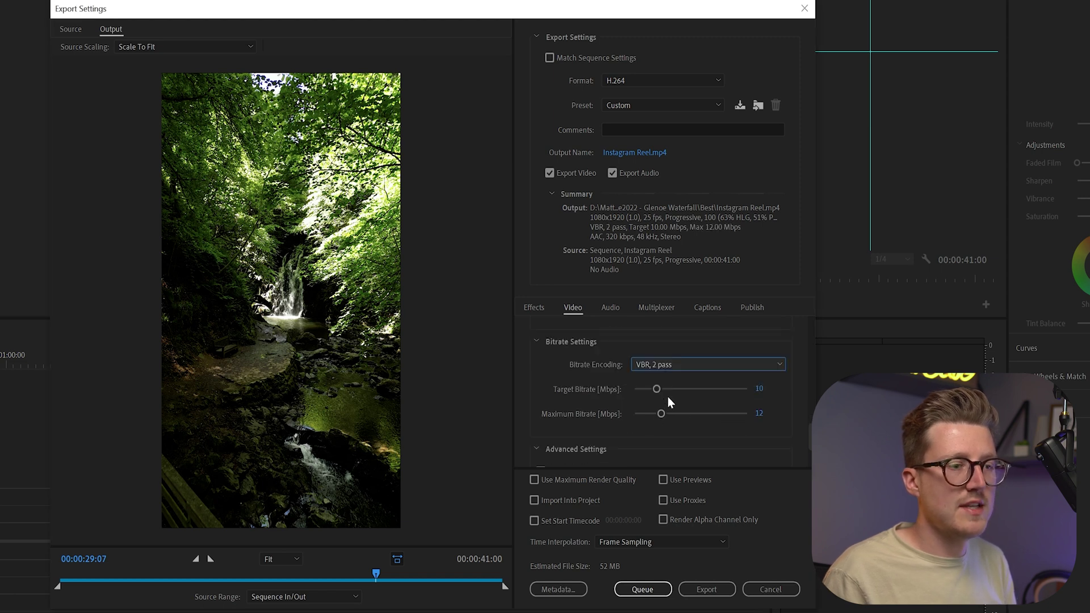
{"action": "left_click", "coordinate": [759, 388]}
{"action": "type", "text": "20"}
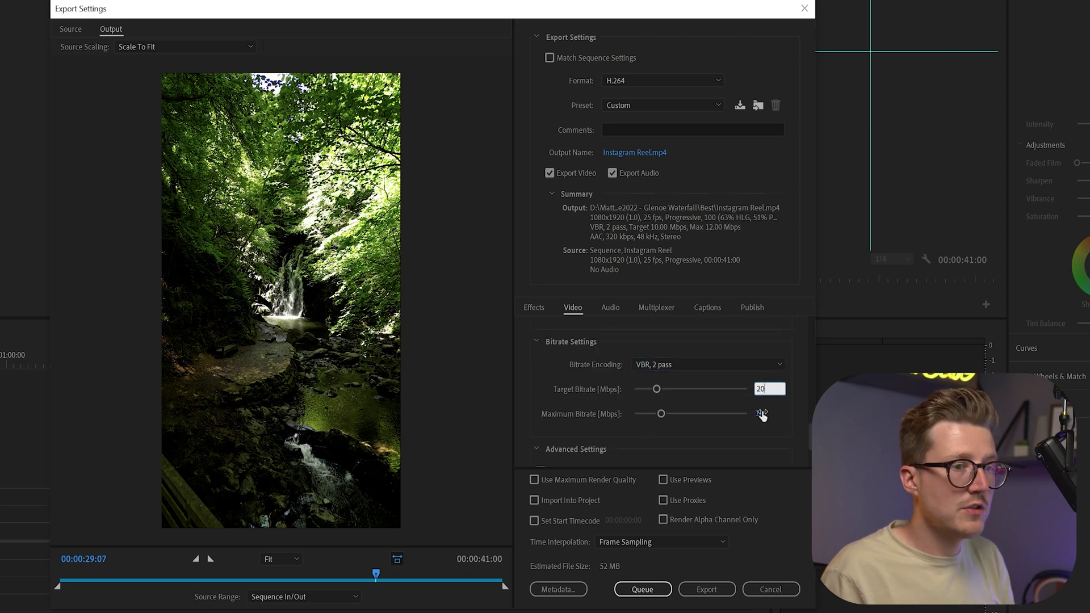
{"action": "left_click", "coordinate": [761, 414]}
{"action": "type", "text": "2"}
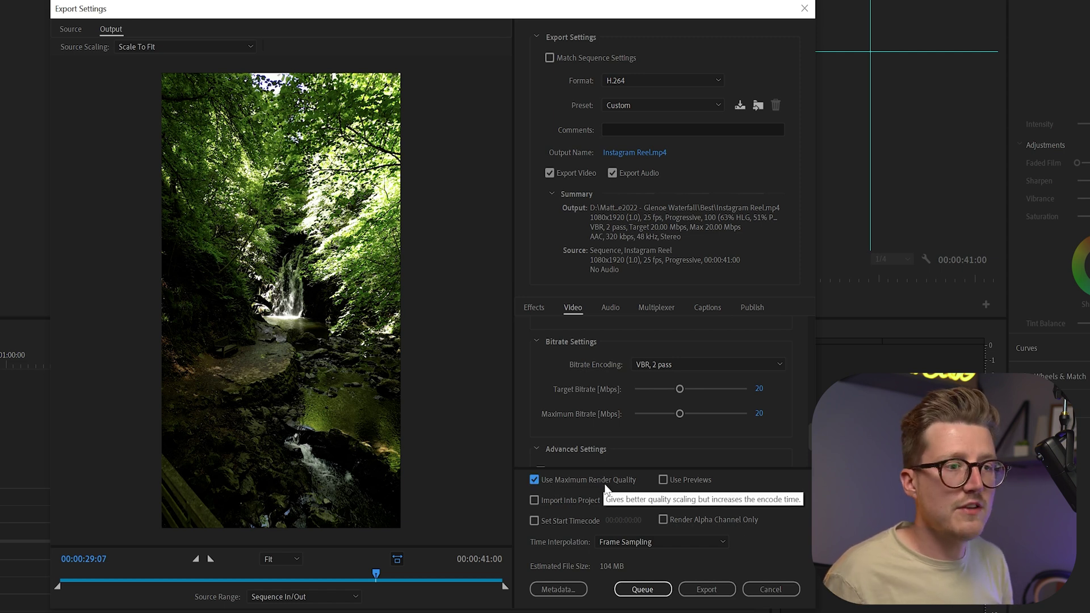
Step: Review the export's audio format, codec, sample rate, channels and bitrate settings
{"action": "left_click", "coordinate": [612, 309]}
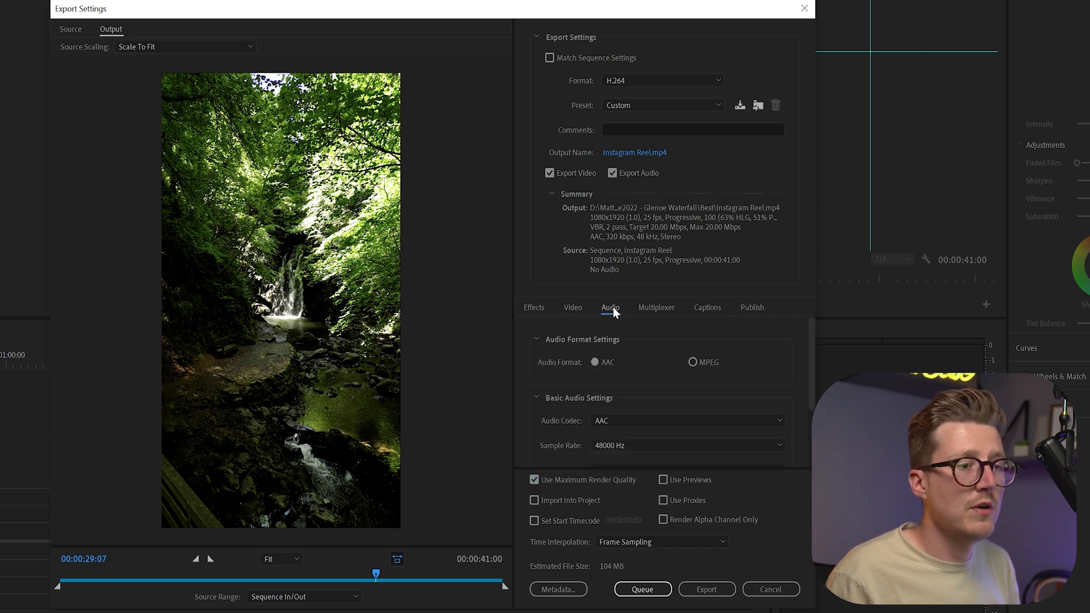
{"action": "scroll", "coordinate": [618, 382], "scroll_direction": "down", "scroll_amount": 1}
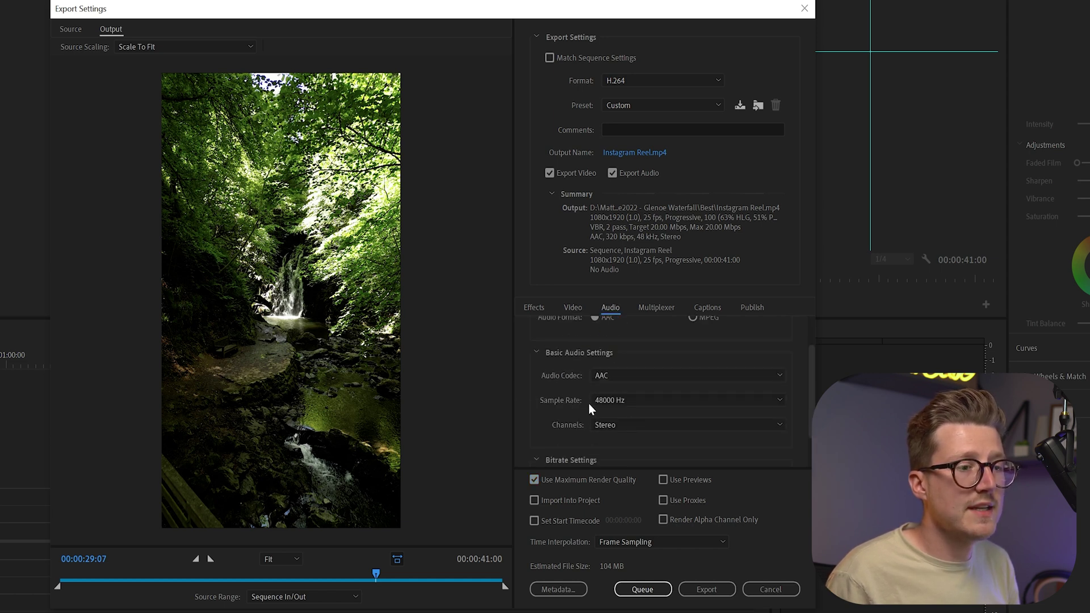
{"action": "scroll", "coordinate": [618, 411], "scroll_direction": "down", "scroll_amount": 1}
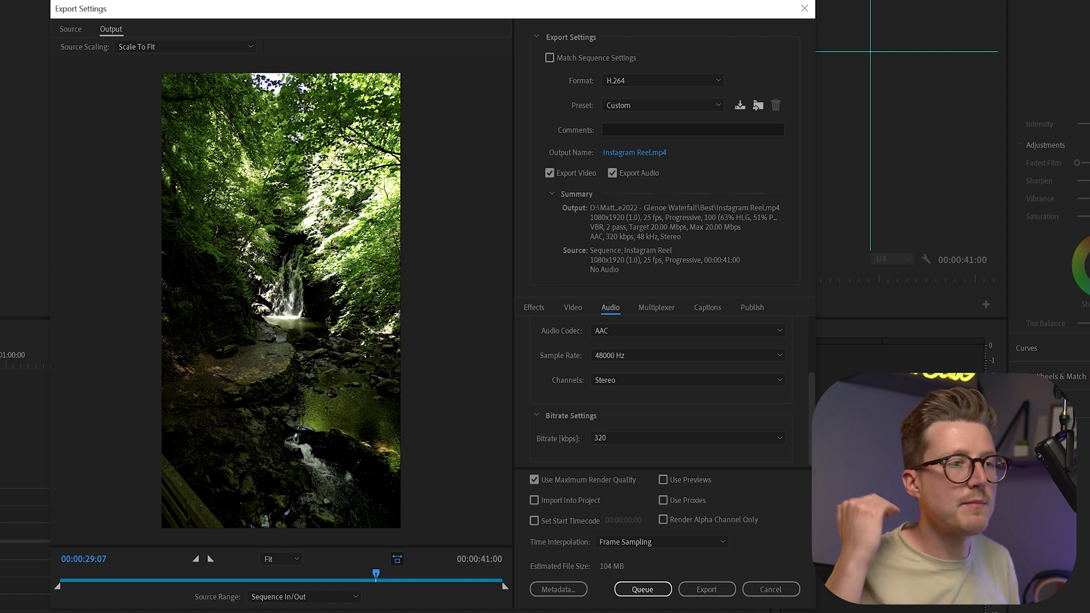
Step: Enable Loudness Normalization in the export effects and choose the loudness standard ITU BS.1770-3
{"action": "left_click", "coordinate": [537, 308]}
{"action": "scroll", "coordinate": [531, 372], "scroll_direction": "down", "scroll_amount": 1}
{"action": "scroll", "coordinate": [533, 377], "scroll_direction": "down", "scroll_amount": 6}
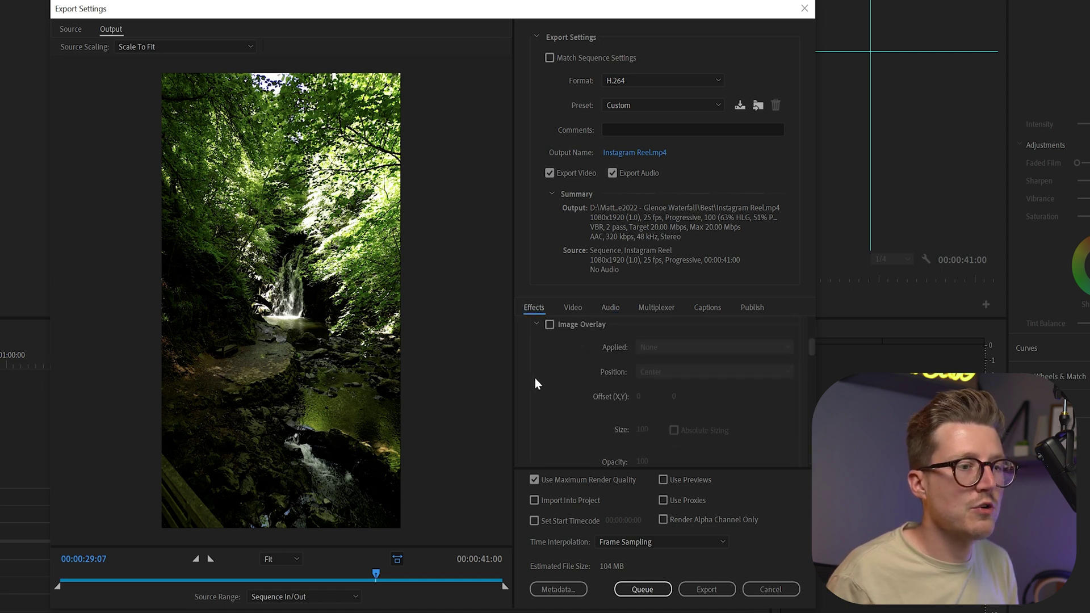
{"action": "scroll", "coordinate": [537, 383], "scroll_direction": "down", "scroll_amount": 5}
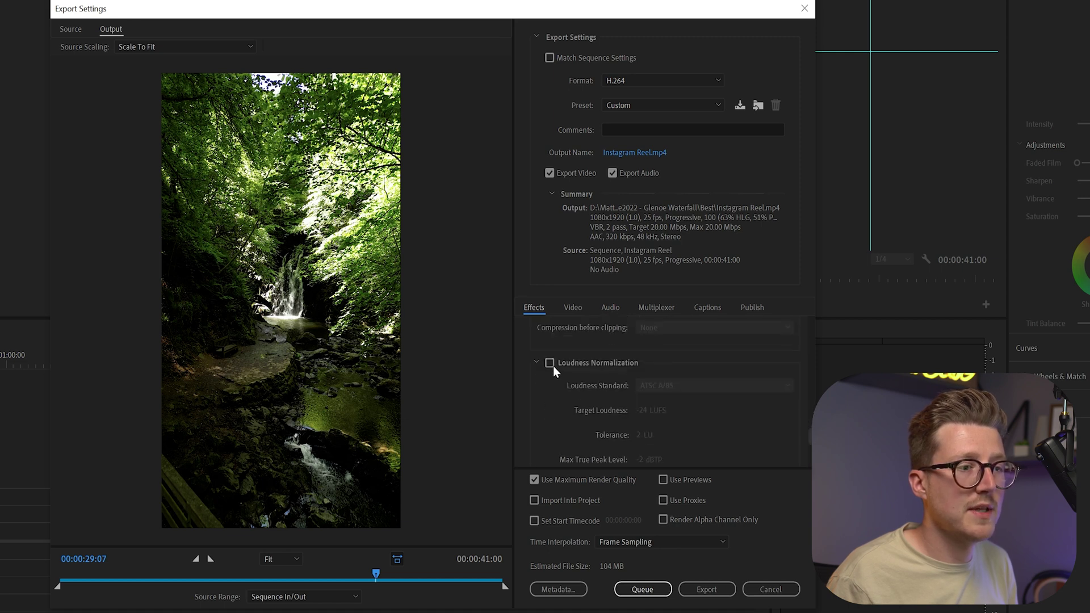
{"action": "left_click", "coordinate": [549, 363]}
{"action": "scroll", "coordinate": [592, 377], "scroll_direction": "down", "scroll_amount": 2}
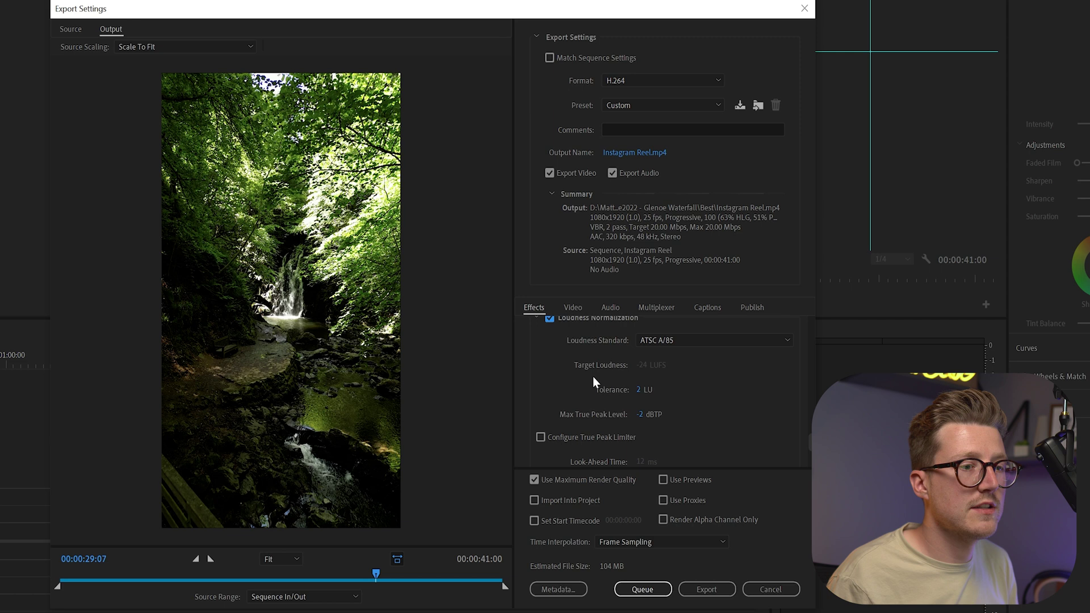
{"action": "left_click", "coordinate": [667, 342]}
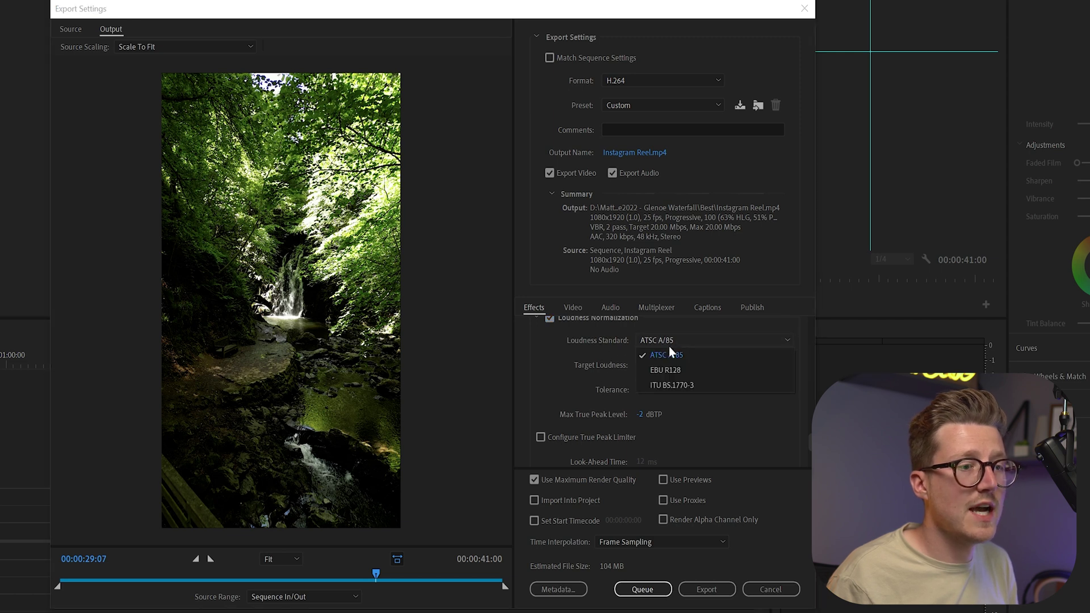
{"action": "left_click", "coordinate": [681, 386]}
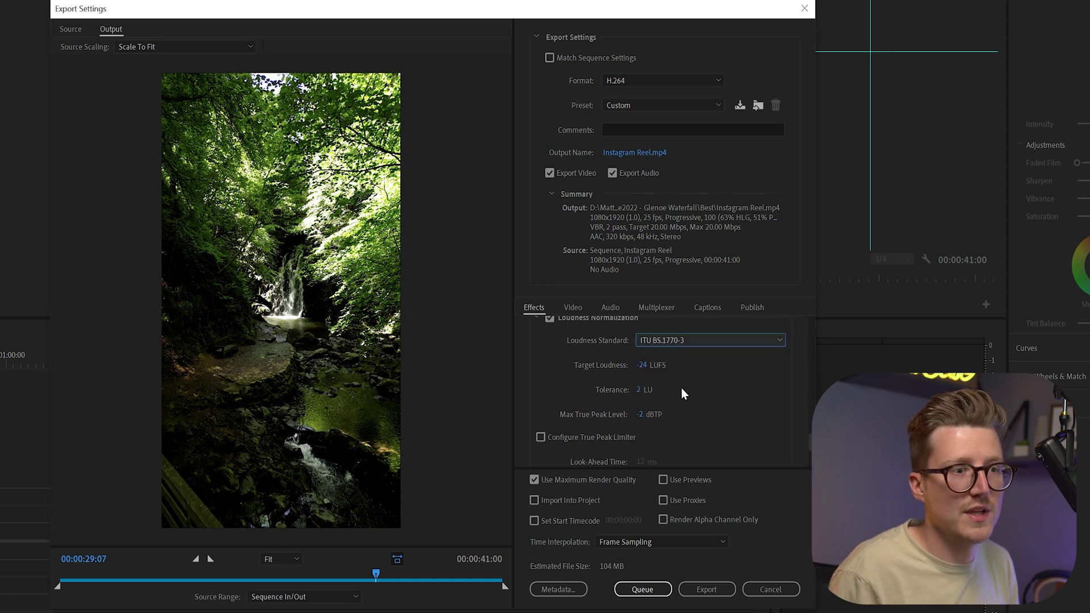
Step: Set the target loudness to -14 LUFS, the tolerance to 0 LU and the maximum true peak level to -1 dBTP
{"action": "left_click", "coordinate": [643, 366]}
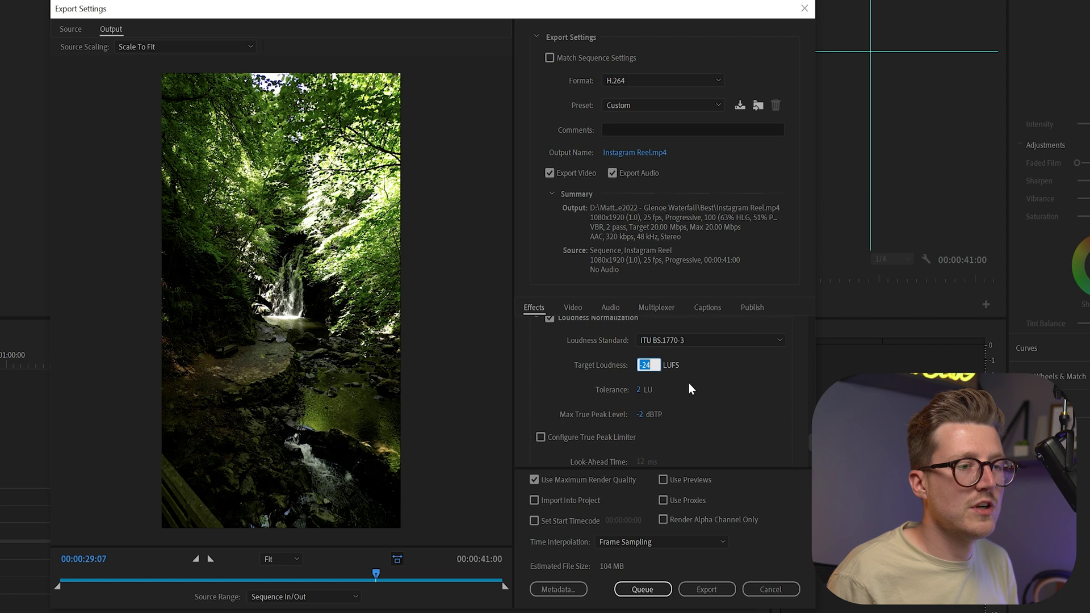
{"action": "type", "text": "-14"}
{"action": "key", "text": "Return"}
{"action": "left_click", "coordinate": [638, 390]}
{"action": "type", "text": "0"}
{"action": "key", "text": "Return"}
{"action": "left_click", "coordinate": [641, 415]}
{"action": "type", "text": "-1"}
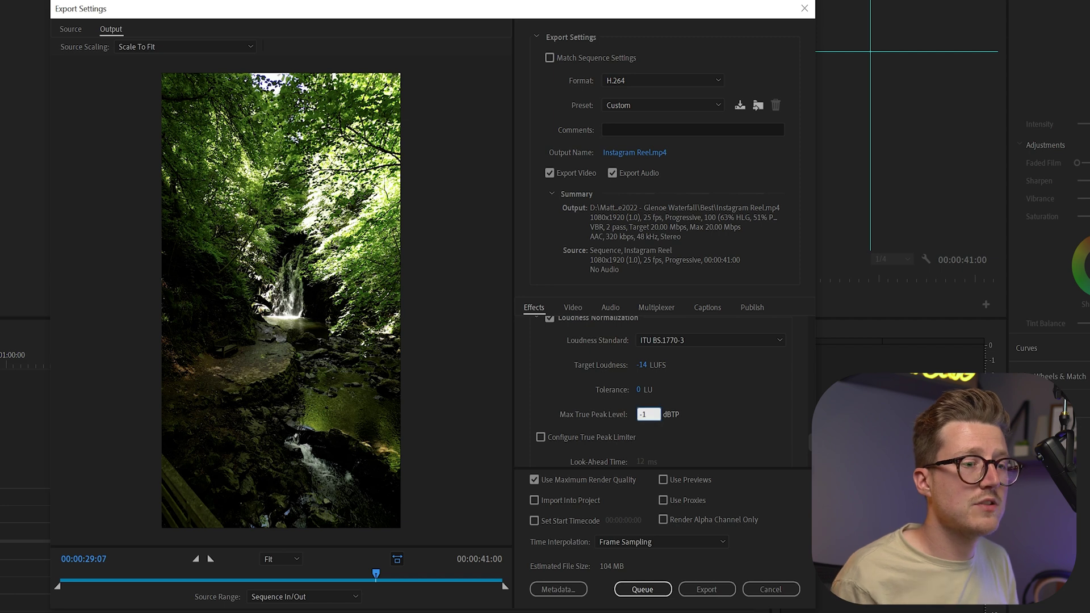
{"action": "key", "text": "Return"}
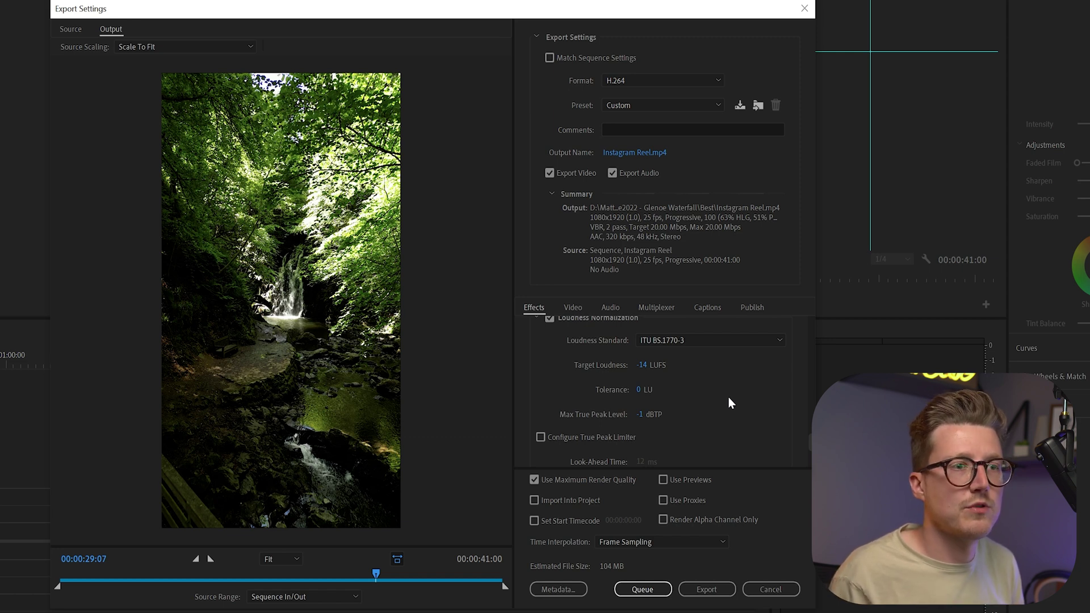
Step: Save the export settings with their effects settings as a preset named Instagram Reels and select that preset for the export
{"action": "left_click", "coordinate": [742, 107]}
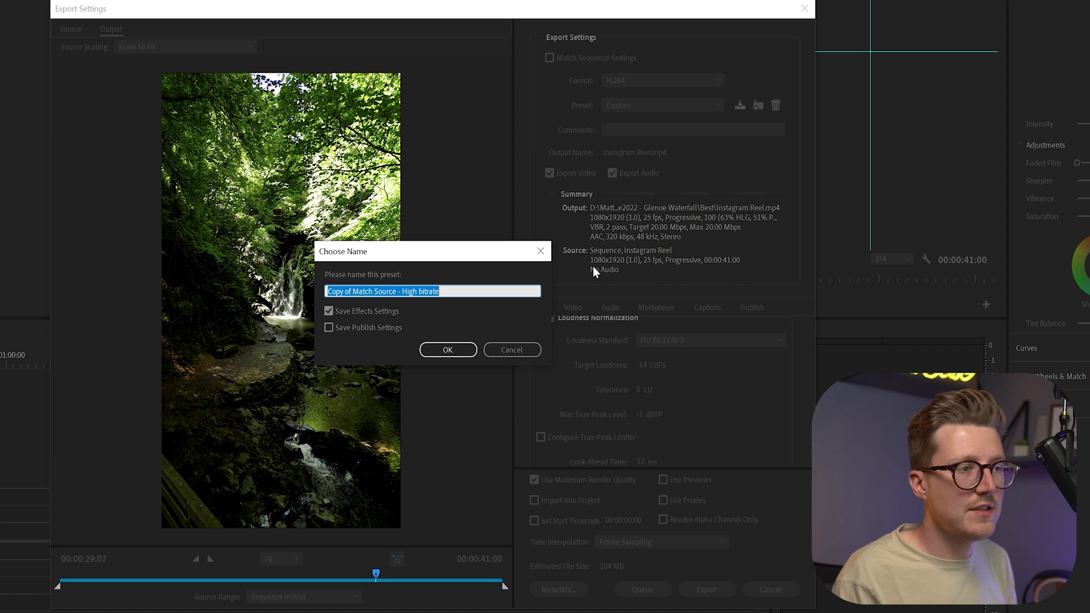
{"action": "type", "text": "Instagram"}
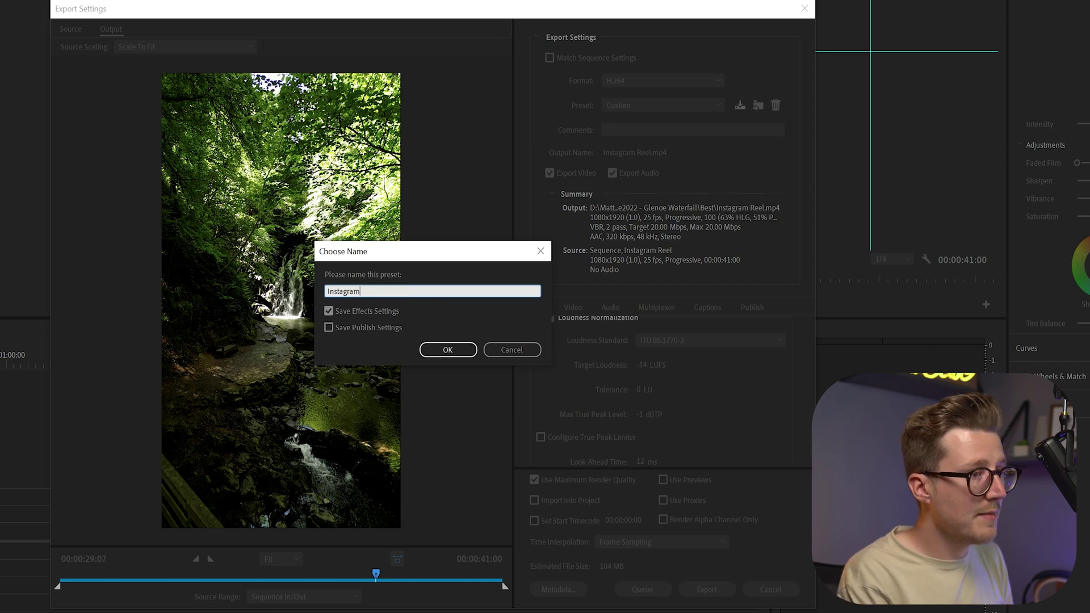
{"action": "type", "text": " Reels"}
{"action": "left_click", "coordinate": [380, 339]}
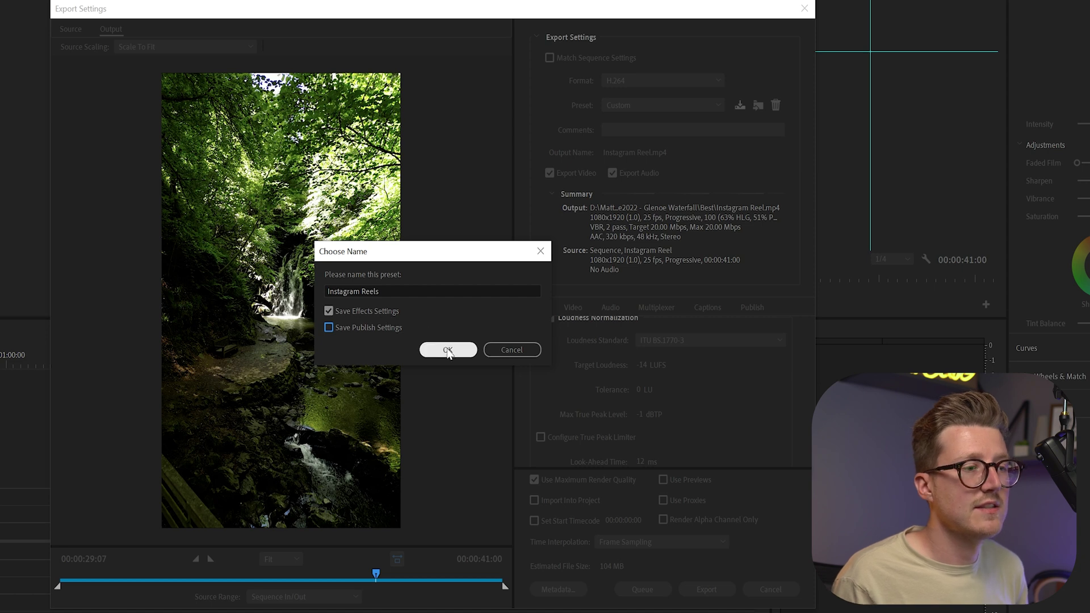
{"action": "left_click", "coordinate": [447, 350]}
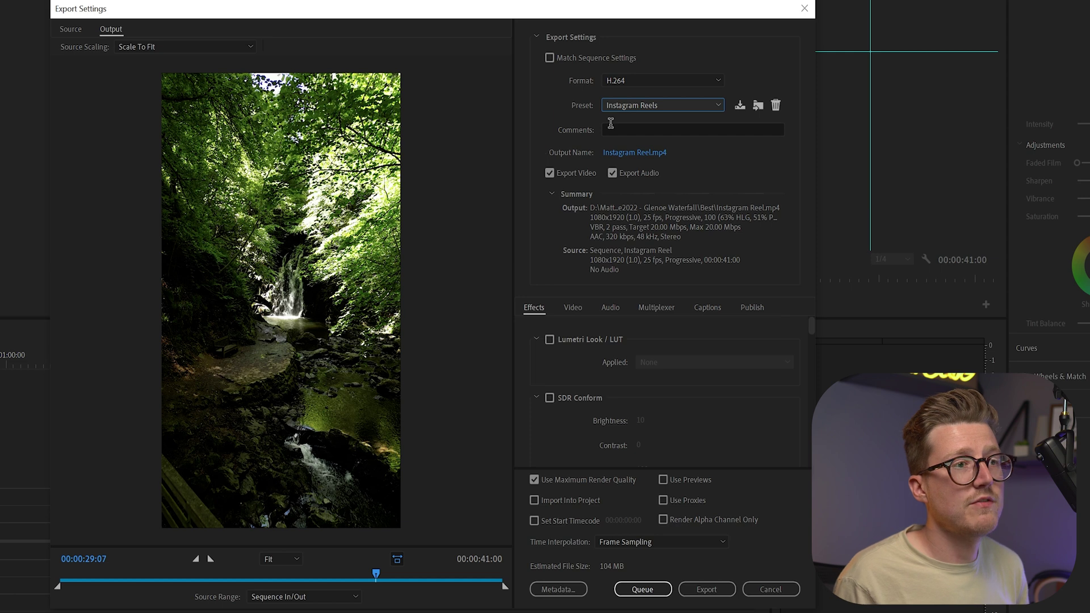
{"action": "left_click", "coordinate": [635, 107]}
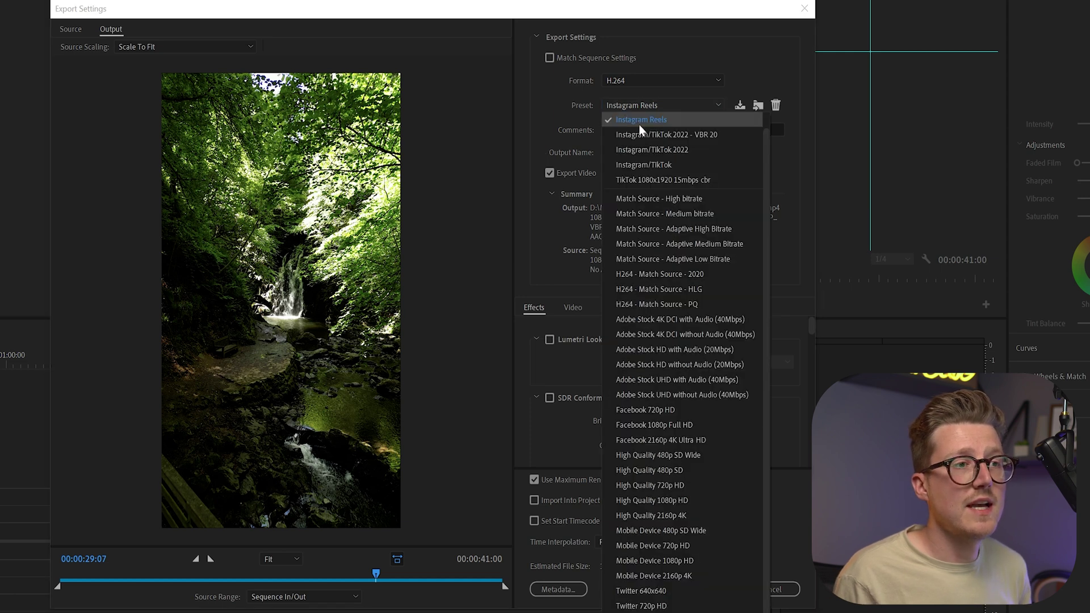
{"action": "left_click", "coordinate": [641, 124]}
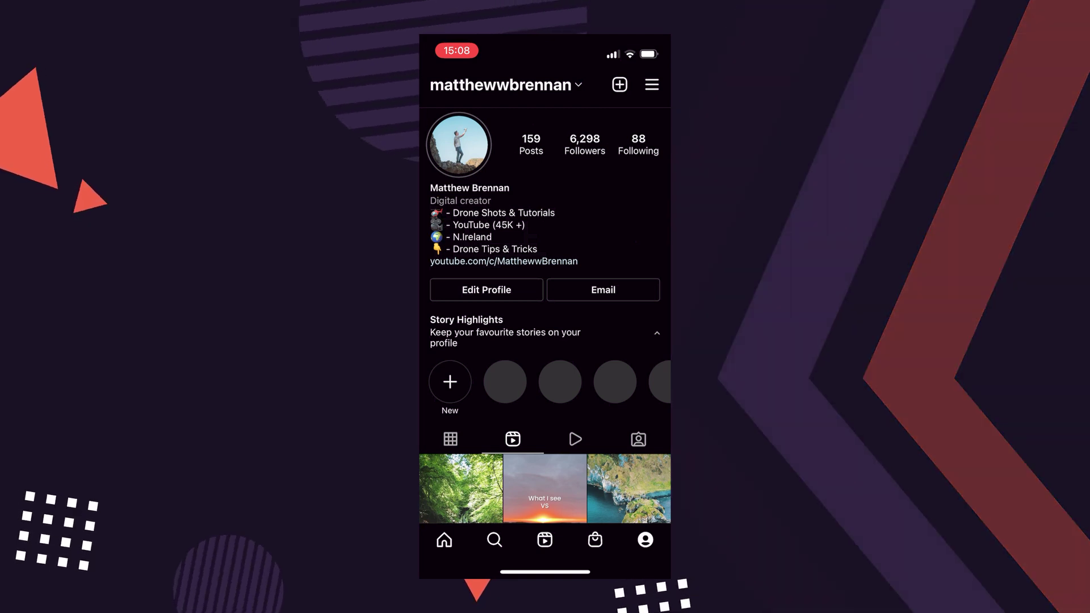
Step: Switch to the Instagram mobile app and open the account's data usage settings to check the High-quality uploads option
{"action": "left_click", "coordinate": [651, 85]}
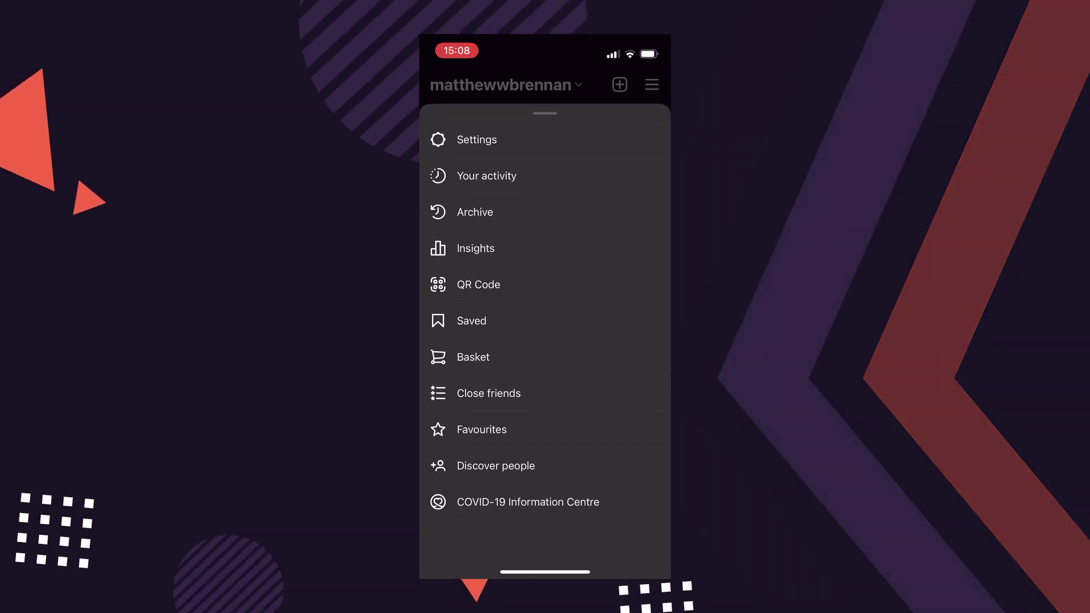
{"action": "left_click", "coordinate": [477, 139]}
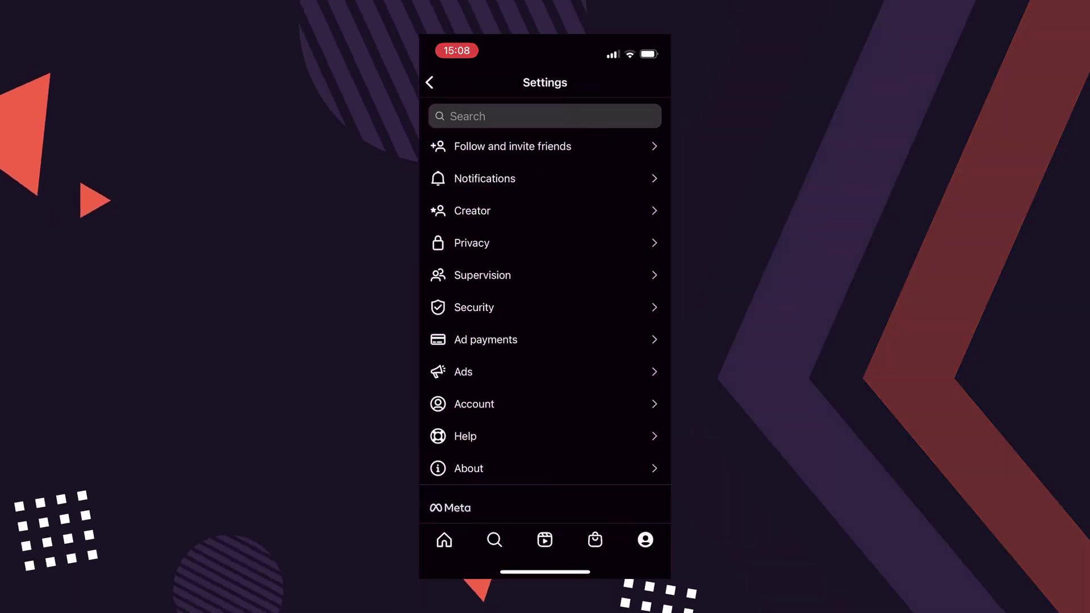
{"action": "left_click", "coordinate": [474, 403]}
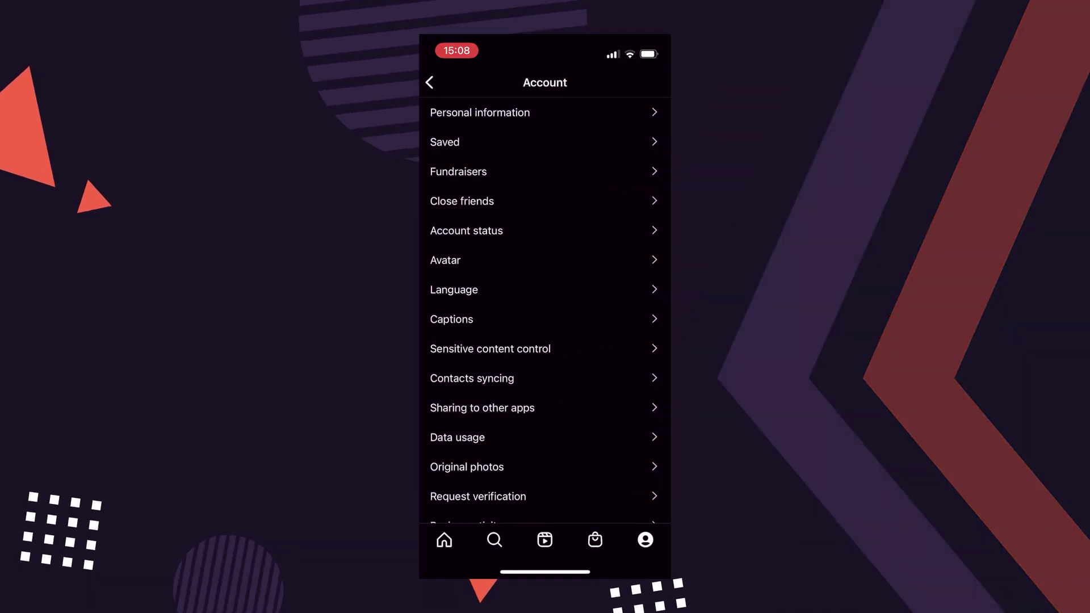
{"action": "left_click", "coordinate": [458, 437]}
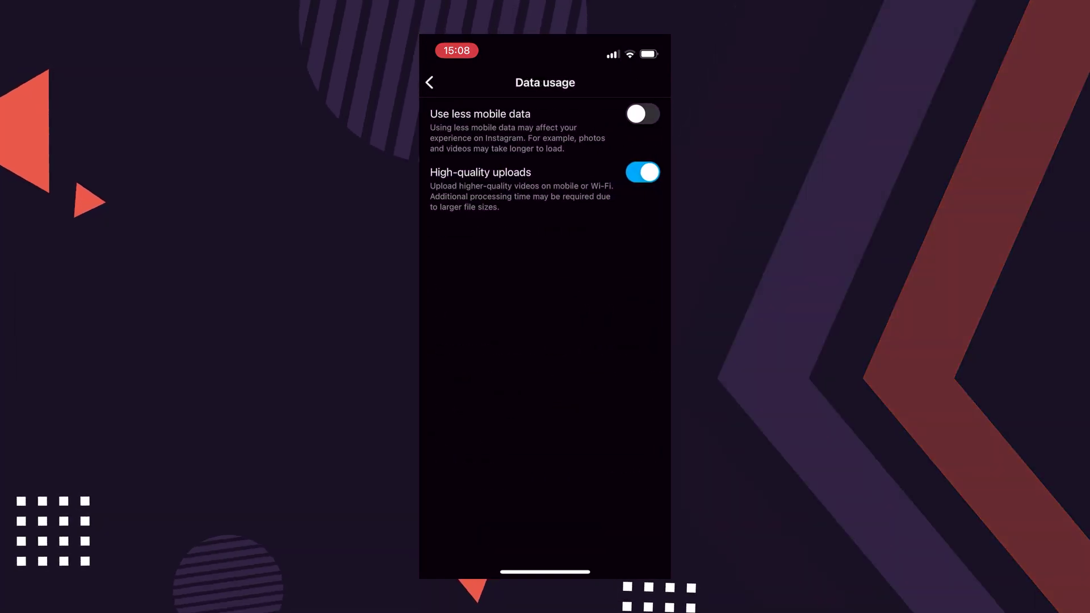